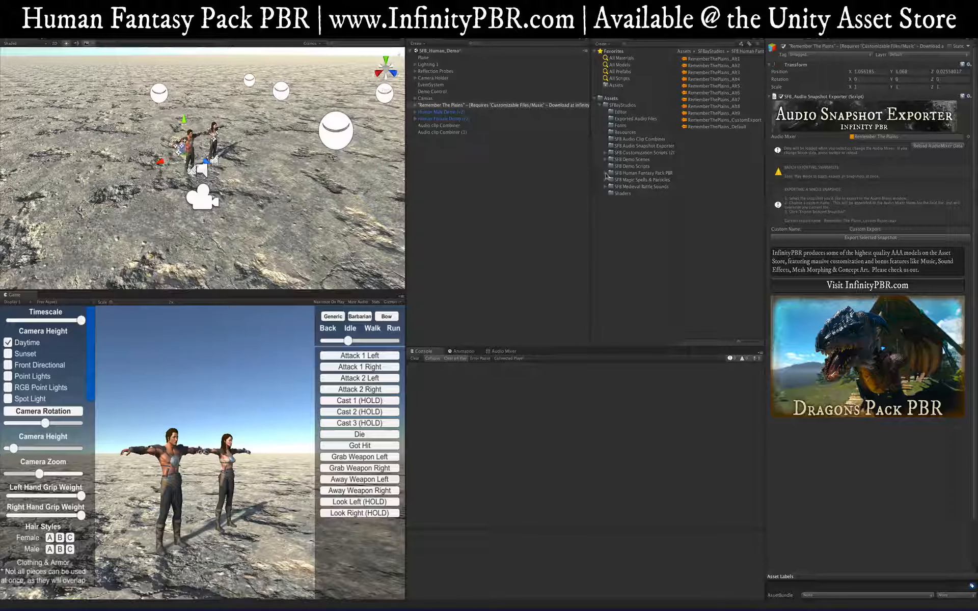
# Step: Open the Human Fantasy Pack PBR's Customizable Files folder, then bring the InfinityPBR browser forward
pyautogui.click(605, 174)
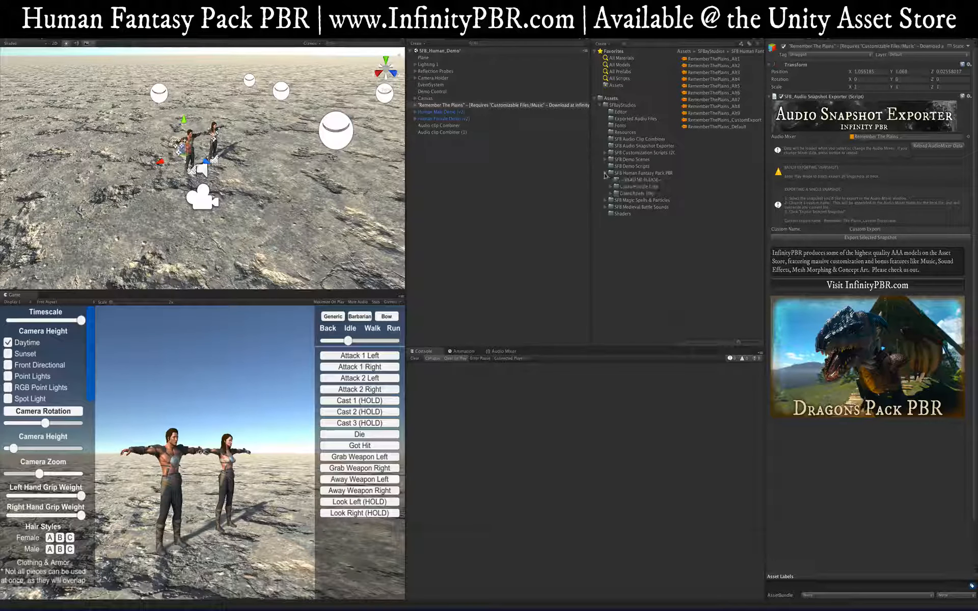
pyautogui.click(623, 187)
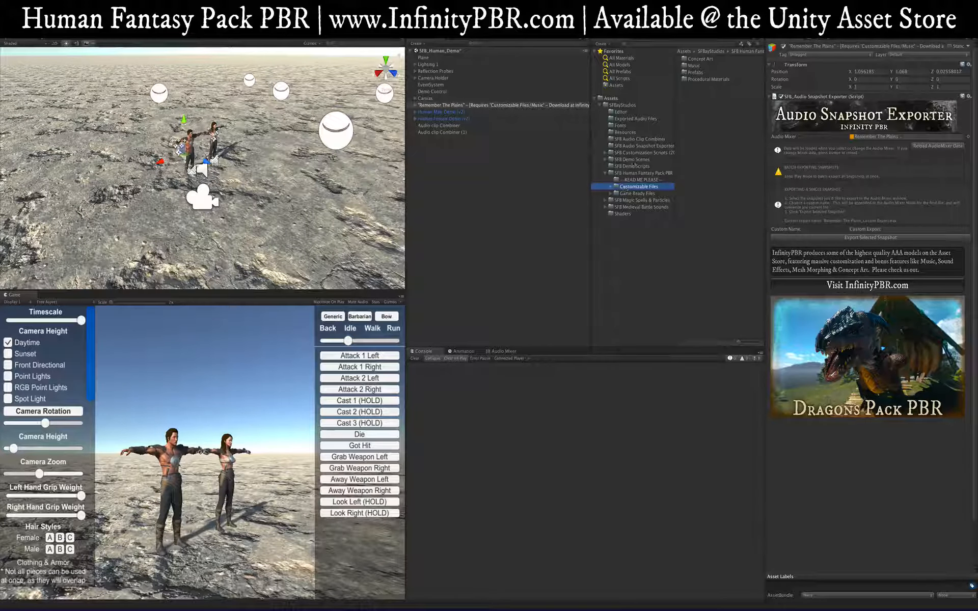
pyautogui.click(210, 601)
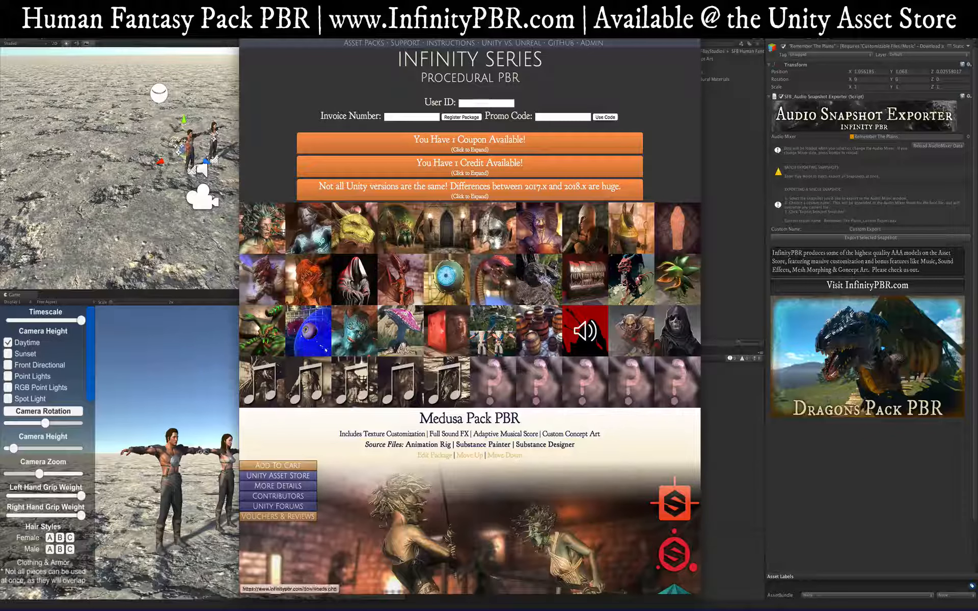
# Step: Review the Human Fantasy Pack PBR Main Content and 2017.x & Earlier downloads, then return to Unity
pyautogui.click(469, 34)
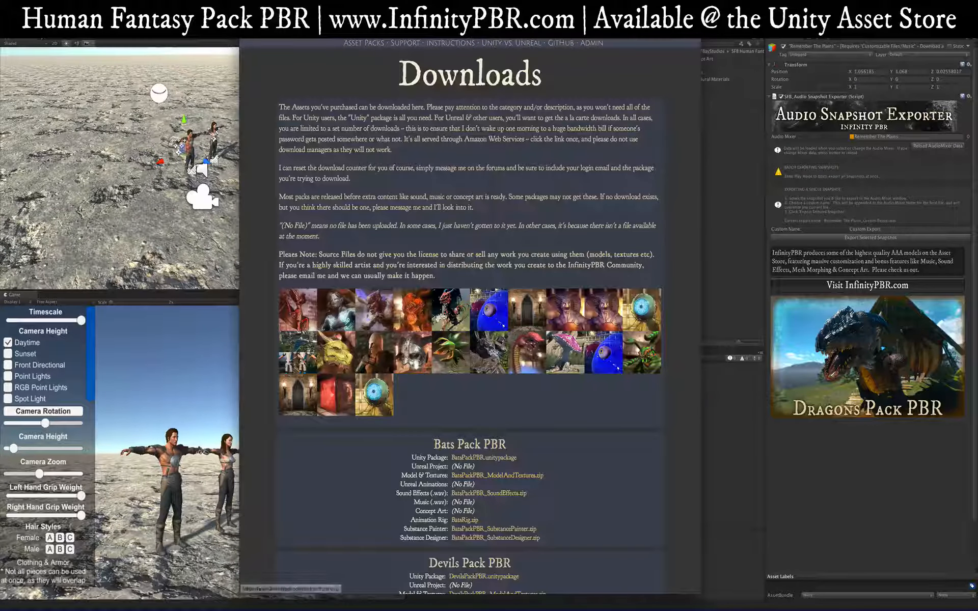
pyautogui.click(358, 290)
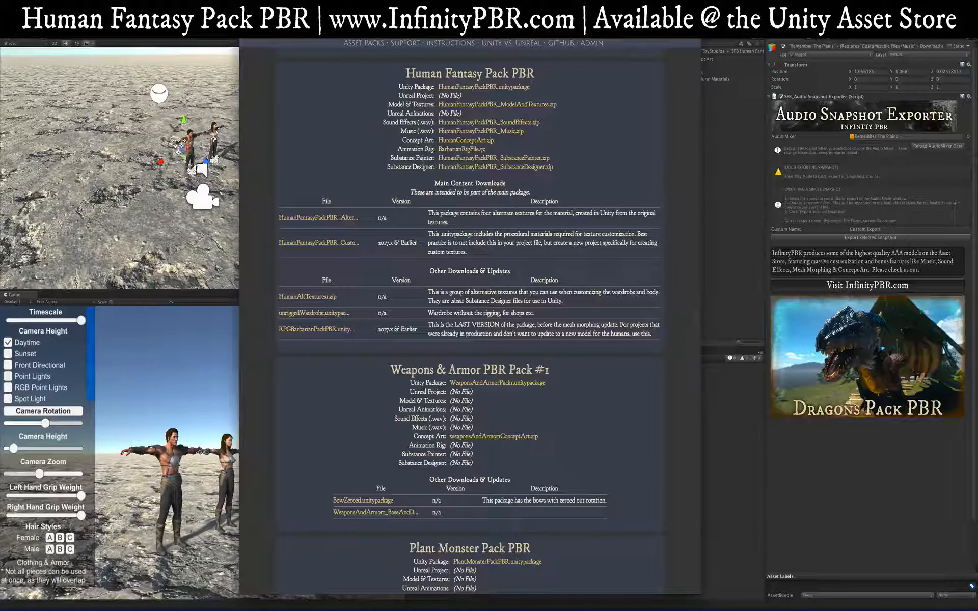
pyautogui.moveTo(433, 184); pyautogui.dragTo(496, 253)
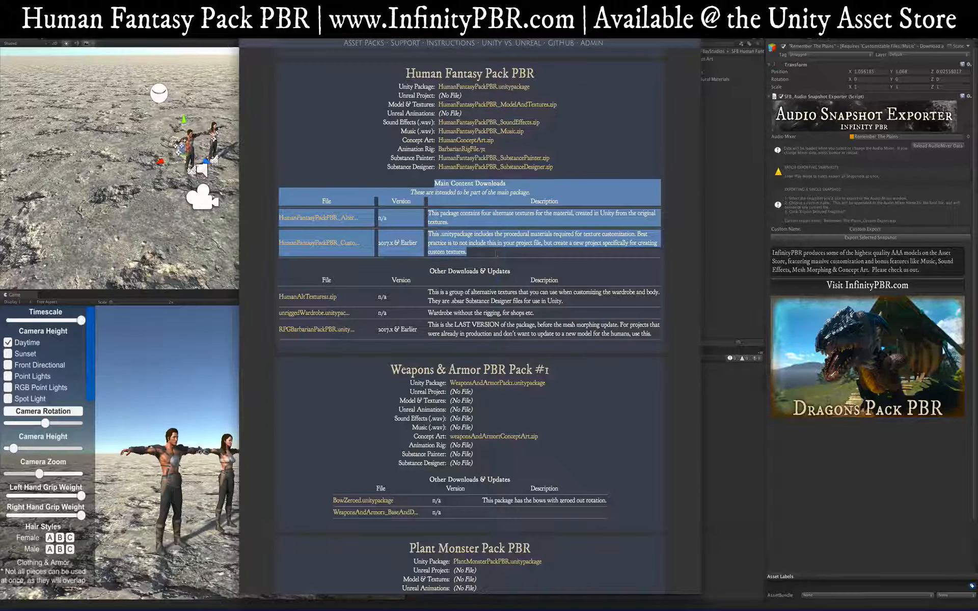
pyautogui.click(437, 193)
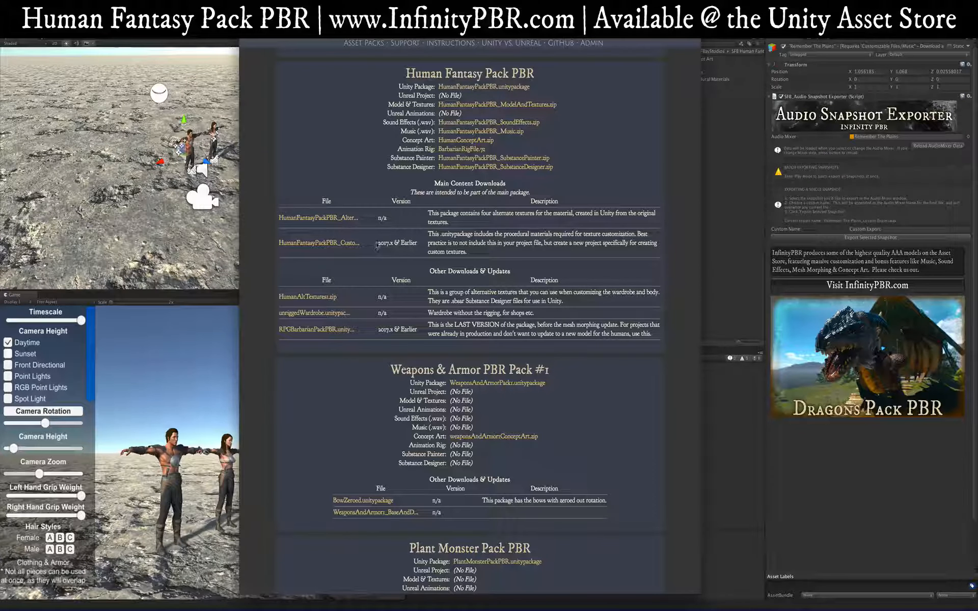
pyautogui.moveTo(377, 245); pyautogui.dragTo(418, 244)
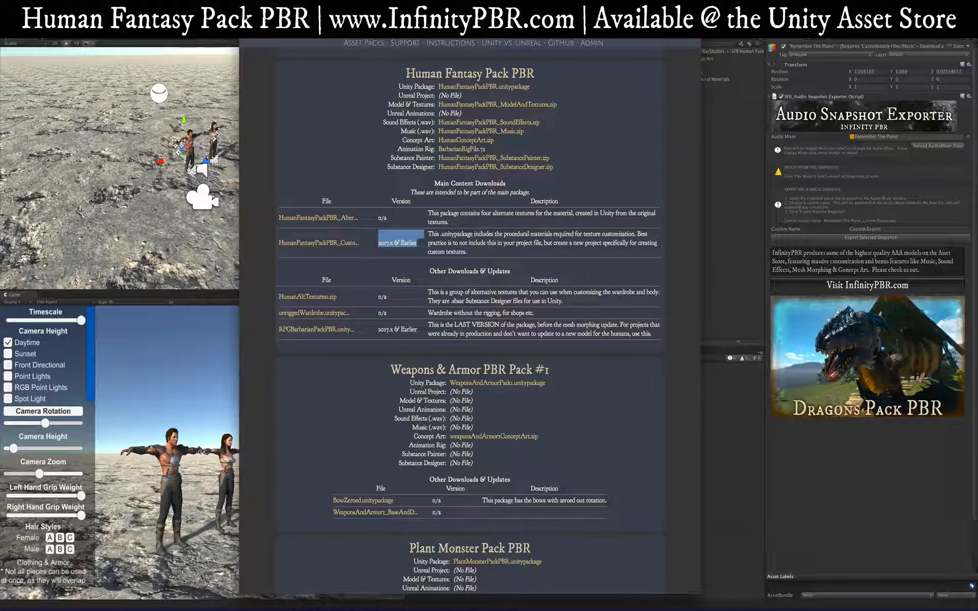
pyautogui.click(417, 245)
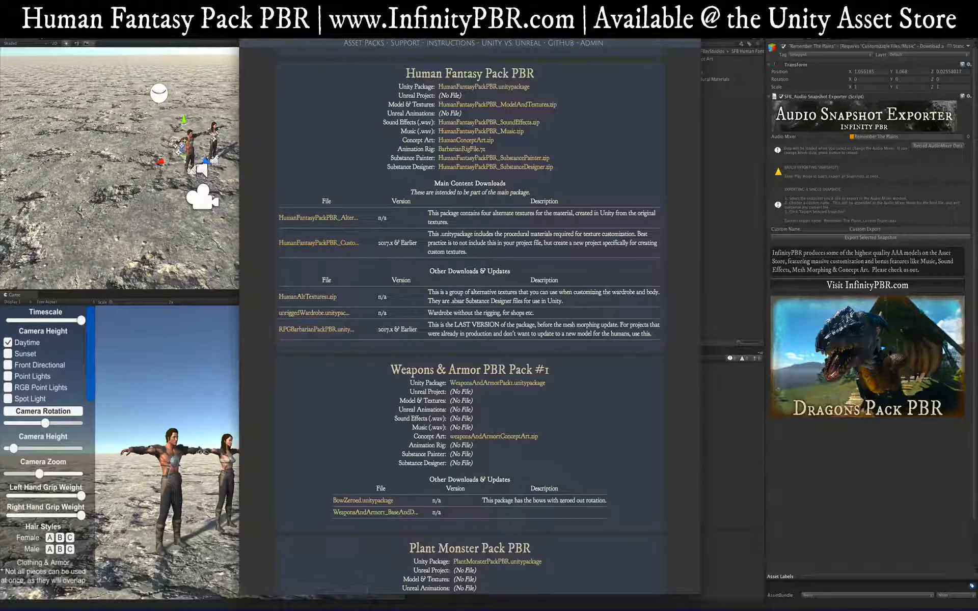
pyautogui.moveTo(377, 243); pyautogui.dragTo(417, 243)
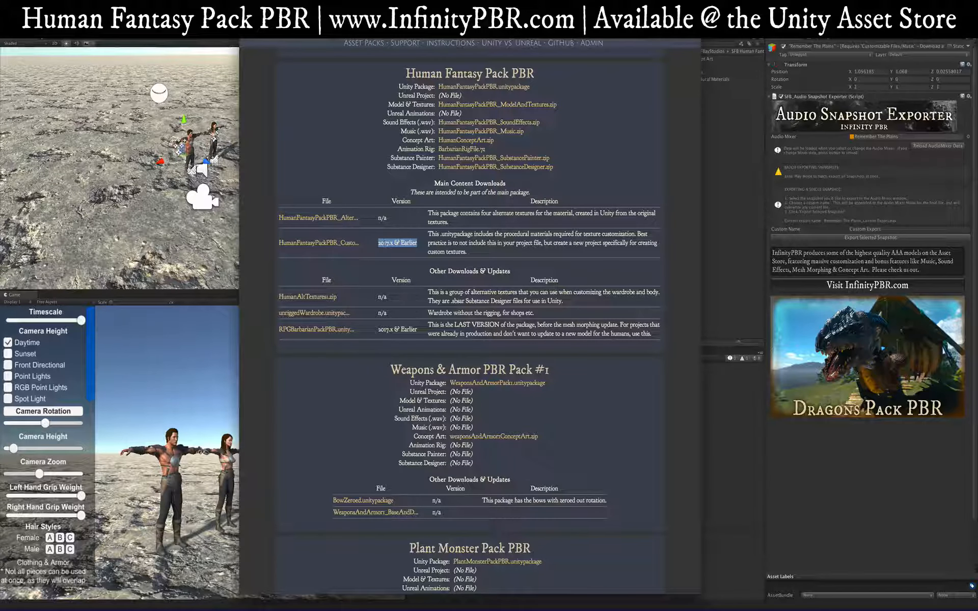
pyautogui.press('super+Tab')
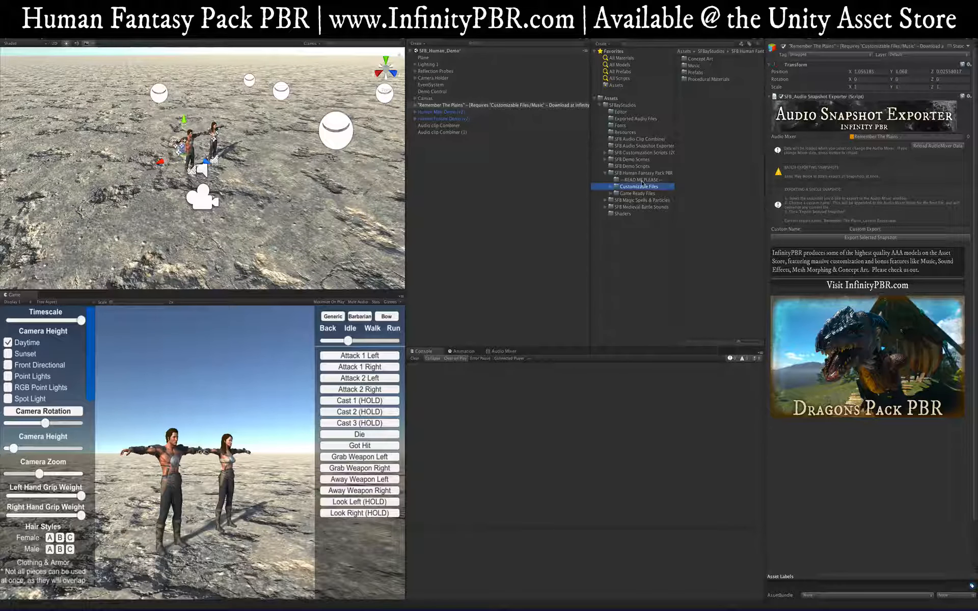
# Step: Open Customizable Files > Music and preview the RememberThePlains_Chimes clip around 0:35–1:06
pyautogui.click(610, 187)
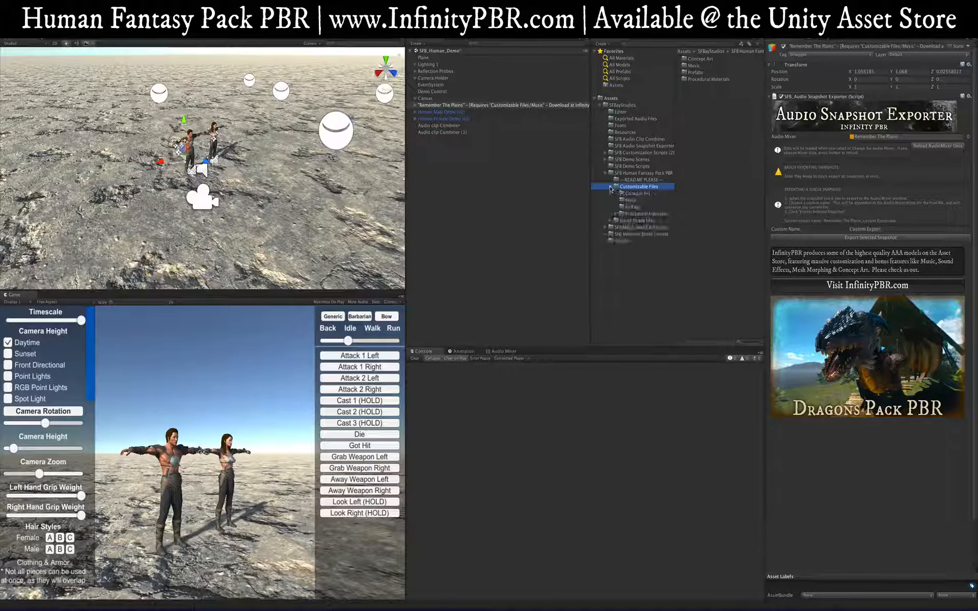
pyautogui.click(631, 200)
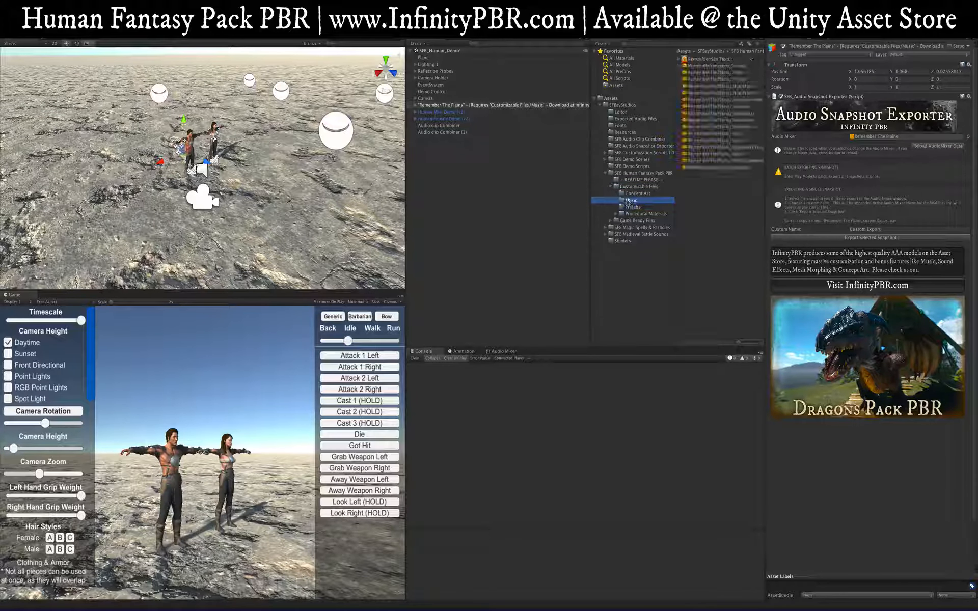
pyautogui.click(738, 81)
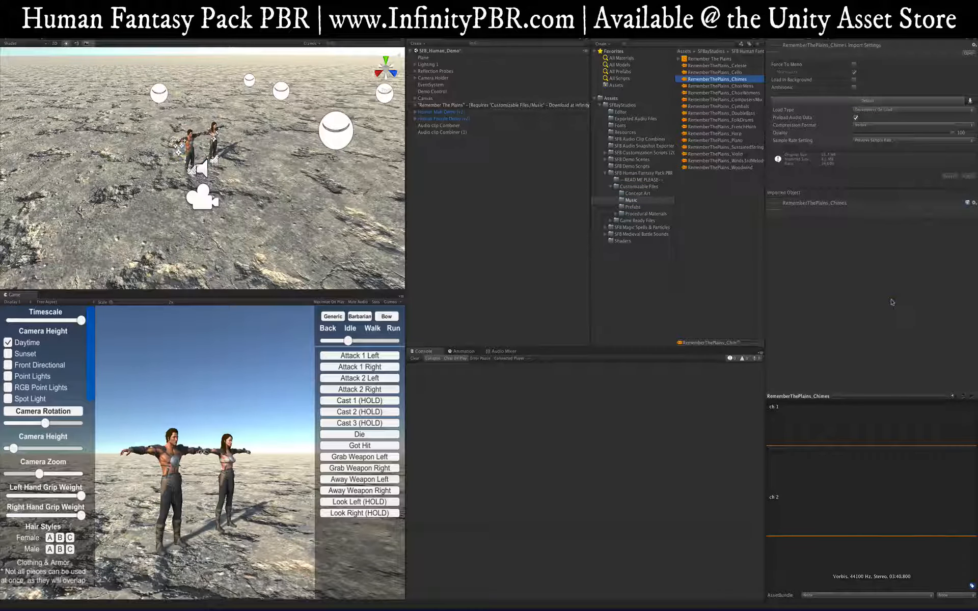
pyautogui.click(970, 397)
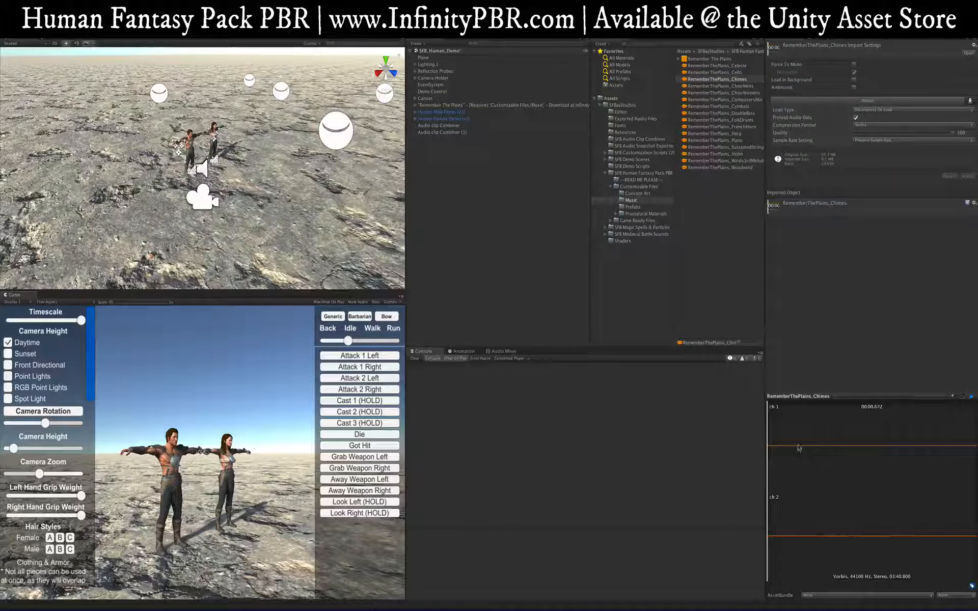
pyautogui.click(800, 449)
pyautogui.moveTo(803, 449); pyautogui.dragTo(831, 449)
pyautogui.press('XF86AudioRaiseVolume')
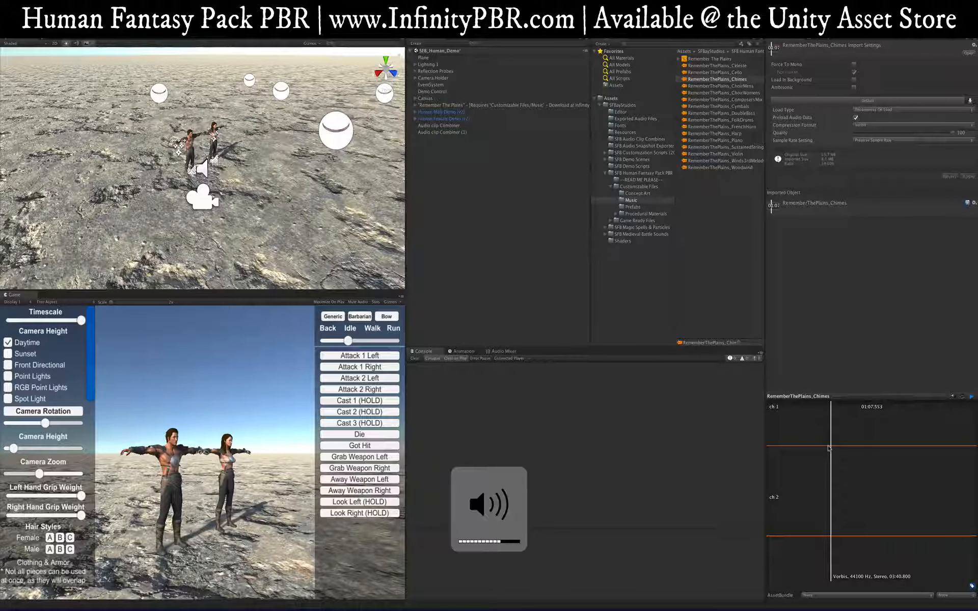
pyautogui.click(827, 448)
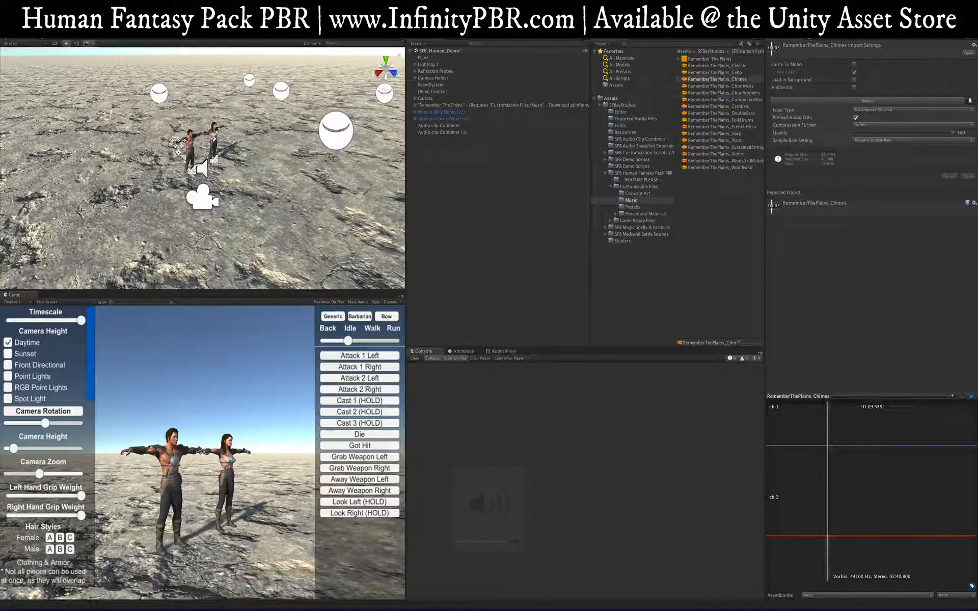
# Step: Preview the Harp and ComposersMix clips, then select the Remember The Plains exporter object
pyautogui.click(723, 99)
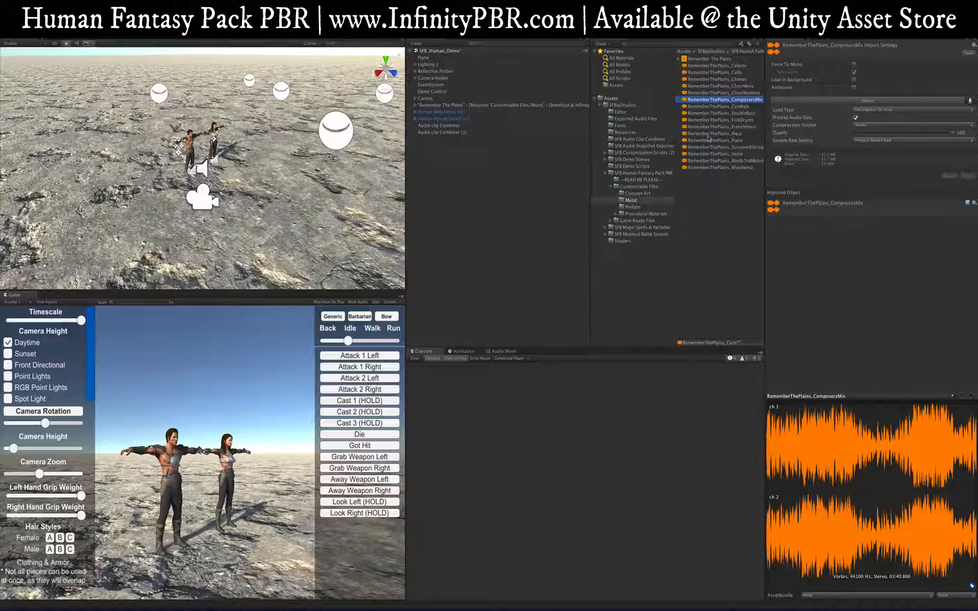
pyautogui.click(736, 134)
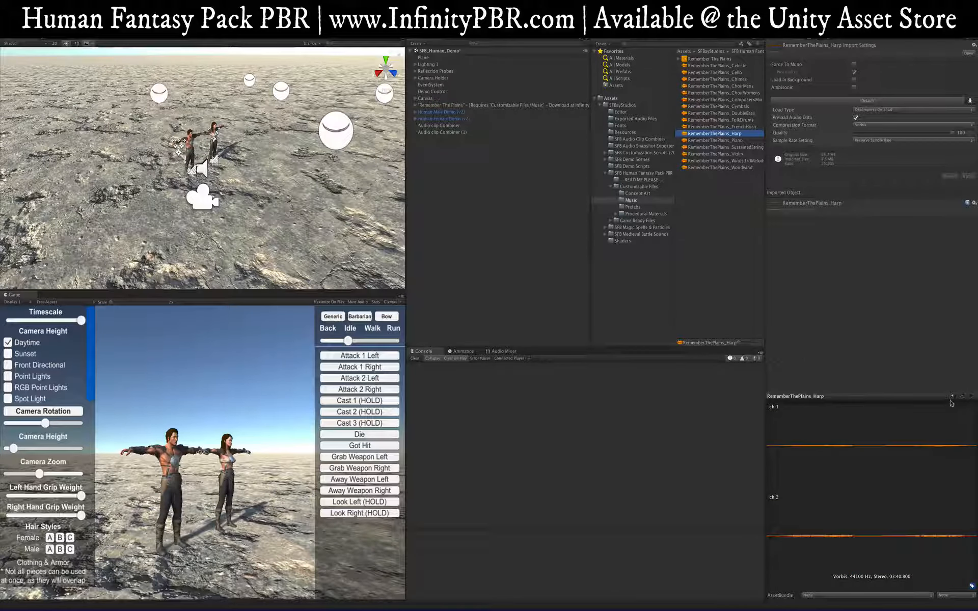
pyautogui.click(971, 397)
pyautogui.click(799, 446)
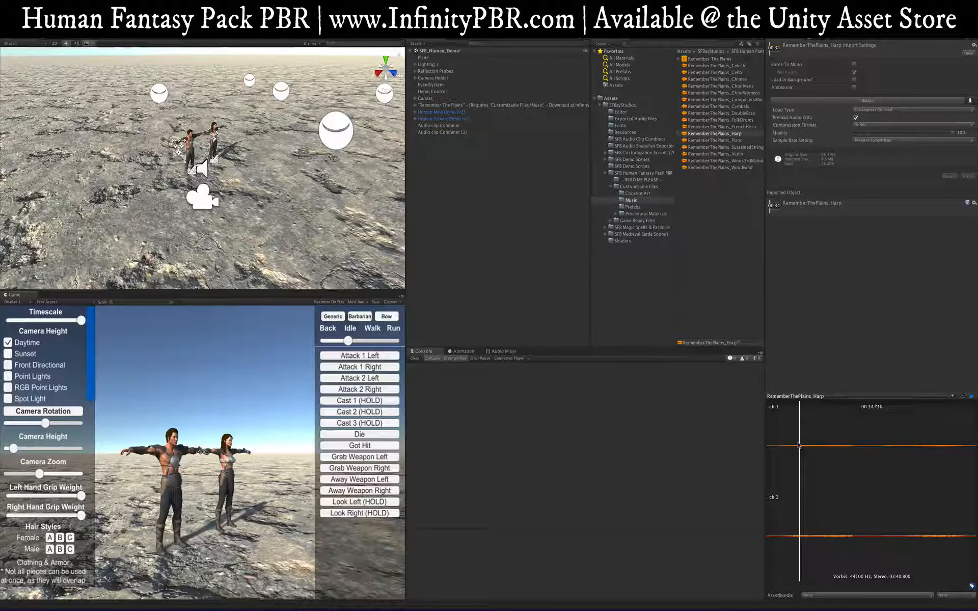
pyautogui.click(823, 443)
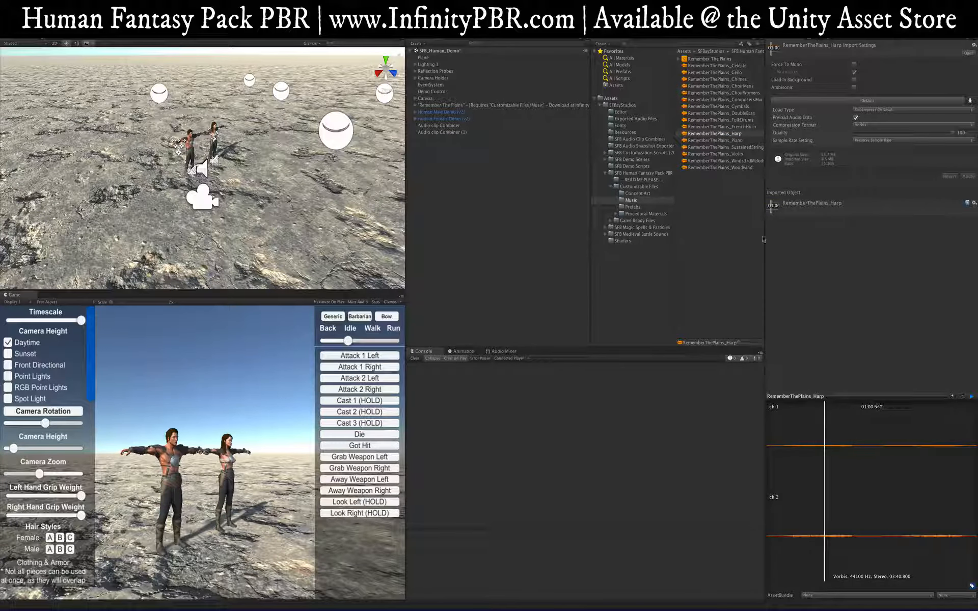
pyautogui.click(730, 168)
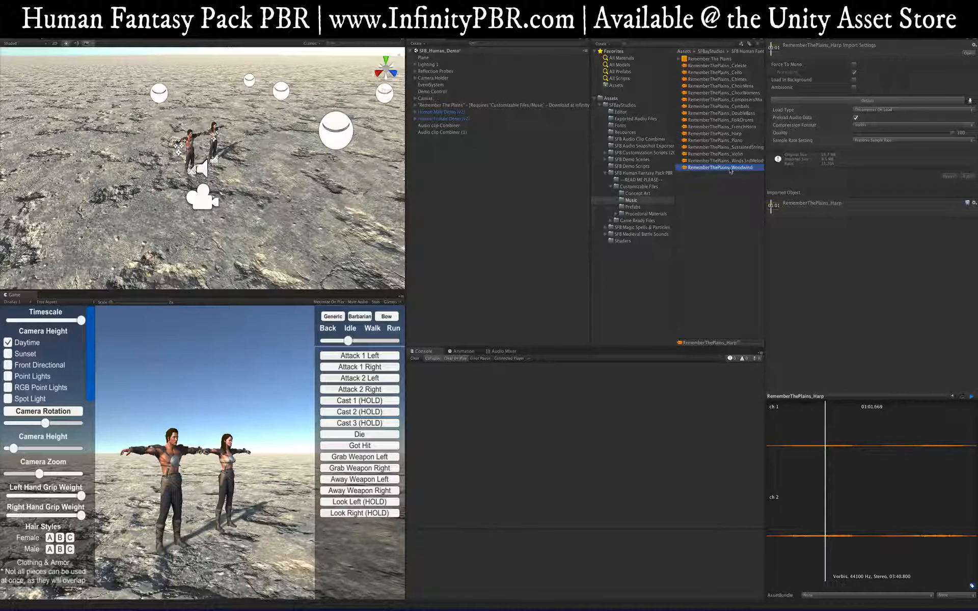
pyautogui.click(734, 100)
pyautogui.click(804, 450)
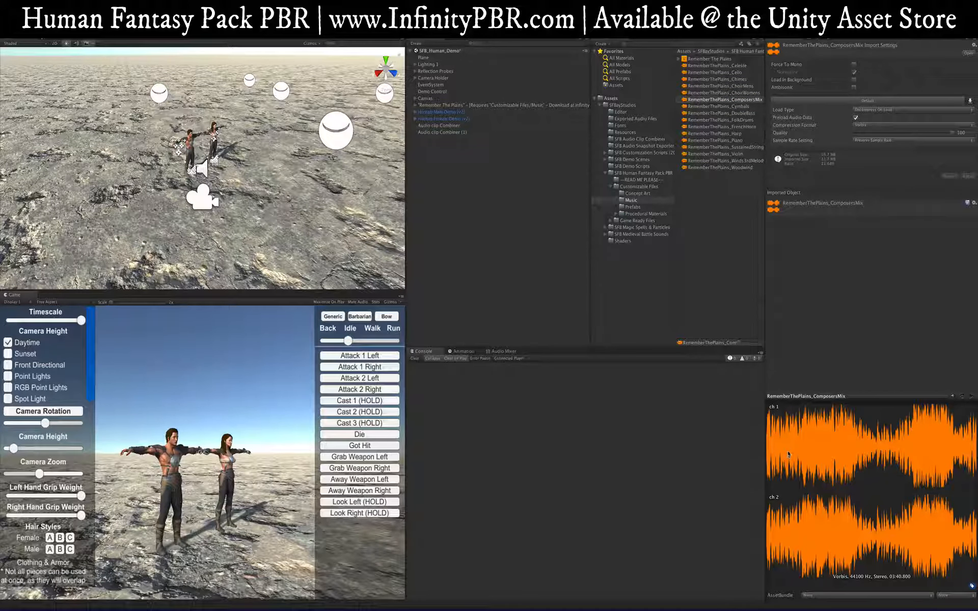
pyautogui.press('XF86AudioLowerVolume')
pyautogui.press('XF86AudioLowerVolume')
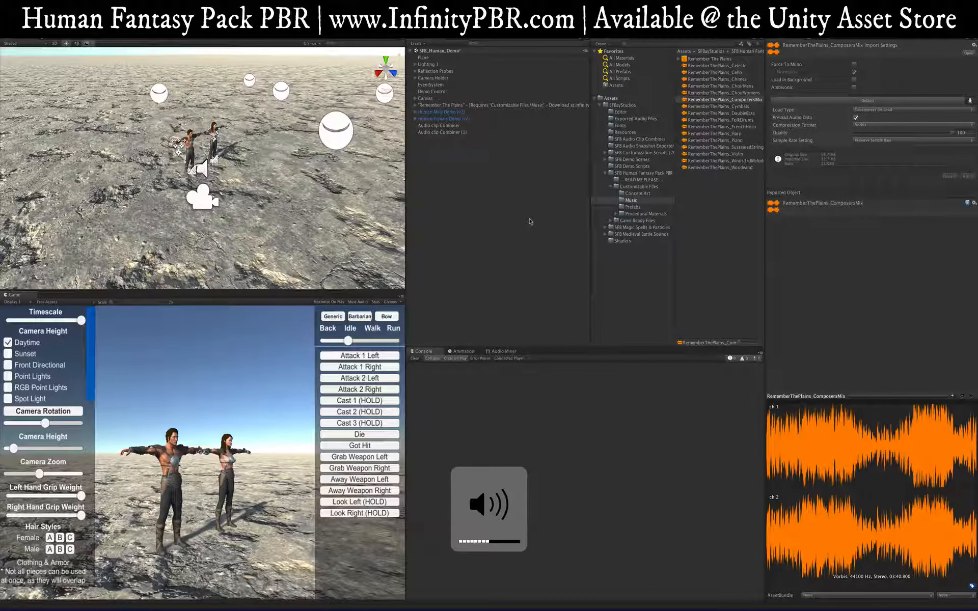
pyautogui.click(436, 105)
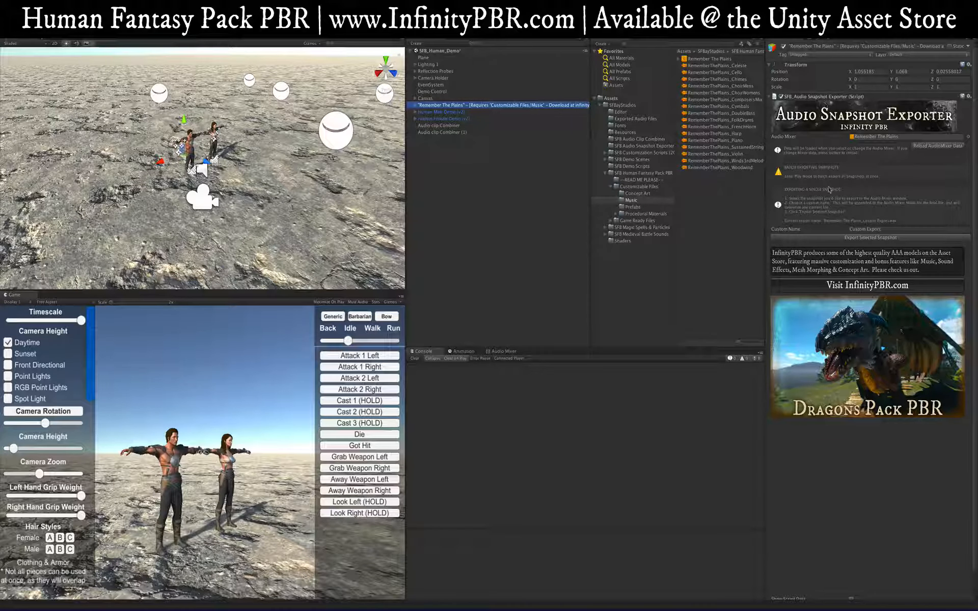
# Step: Inspect the Celeste and Chimes stem objects' audio sources under Remember The Plains, then reselect the parent
pyautogui.click(415, 105)
pyautogui.click(453, 112)
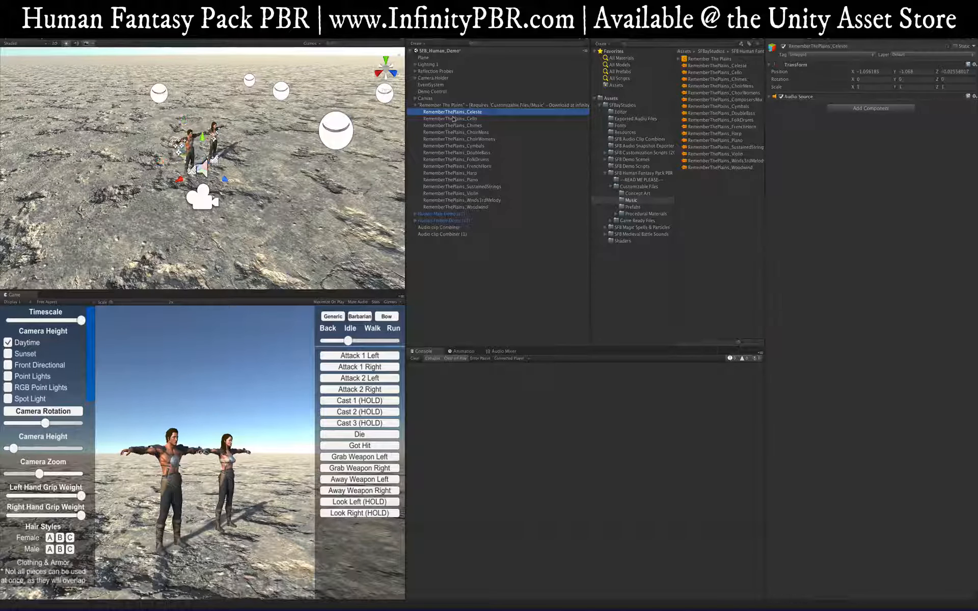
pyautogui.click(451, 125)
pyautogui.click(768, 97)
pyautogui.click(769, 96)
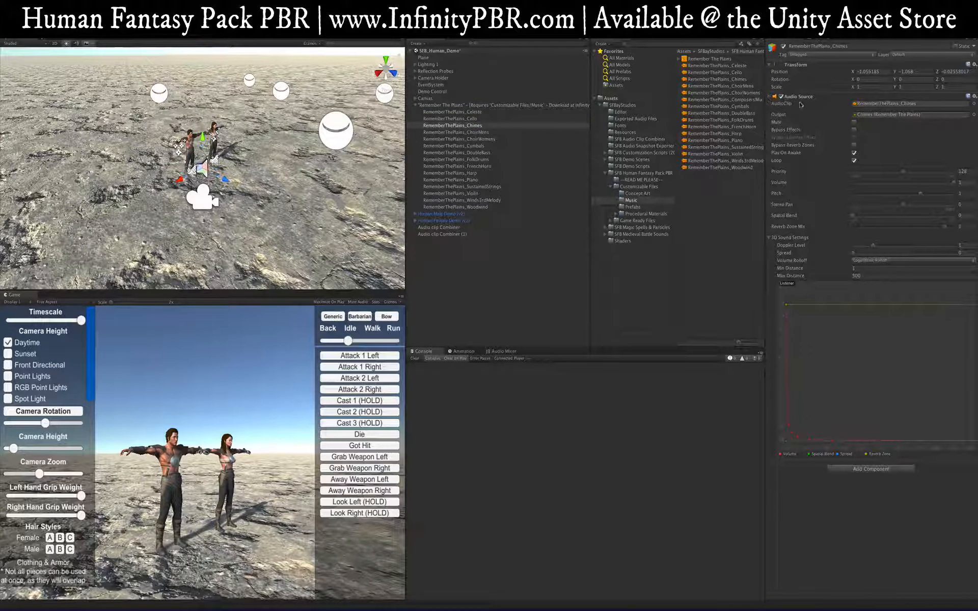
pyautogui.click(882, 104)
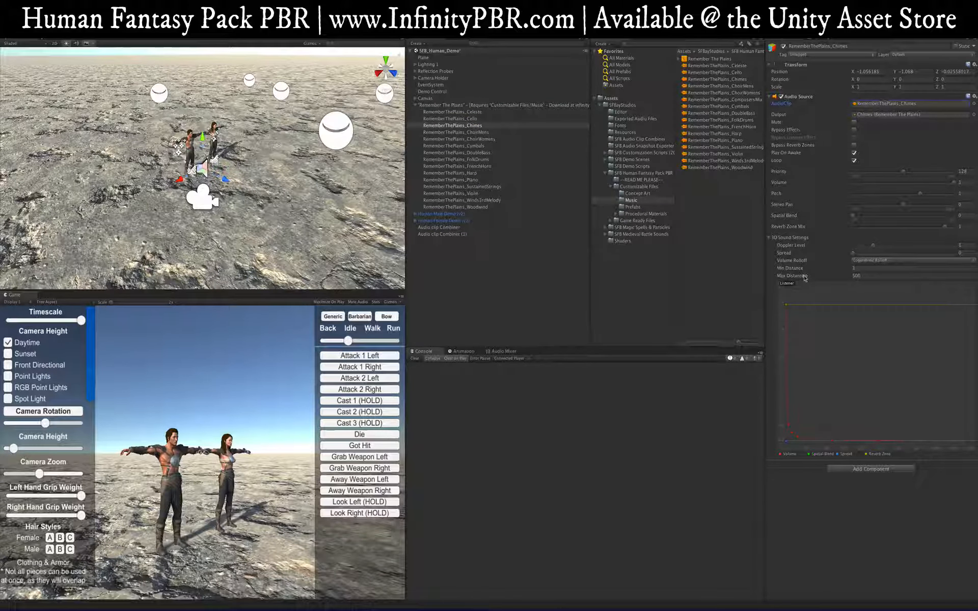
pyautogui.click(423, 105)
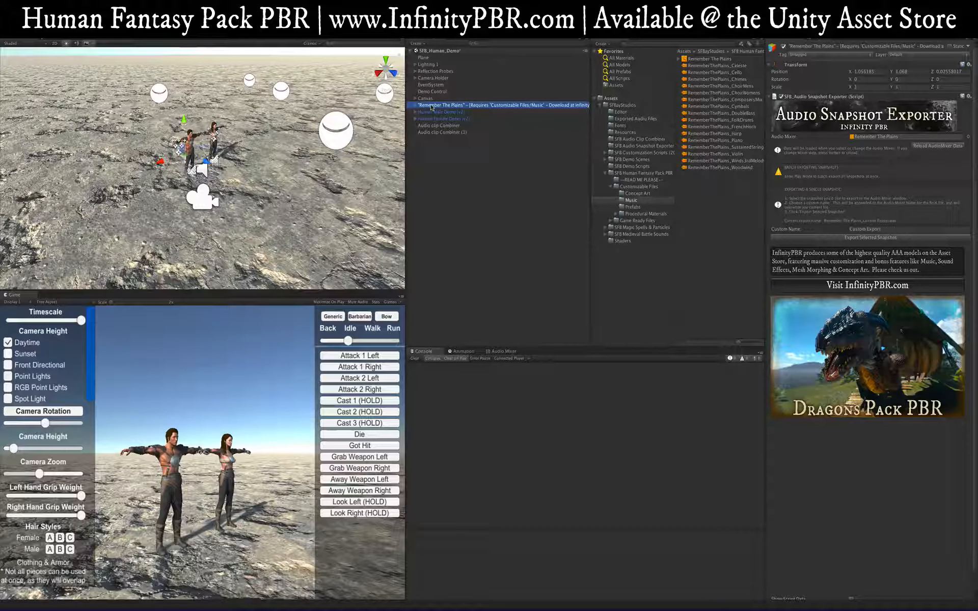
# Step: Show the Audio Mixer panel and select the Remember The Plains mixer
pyautogui.click(501, 351)
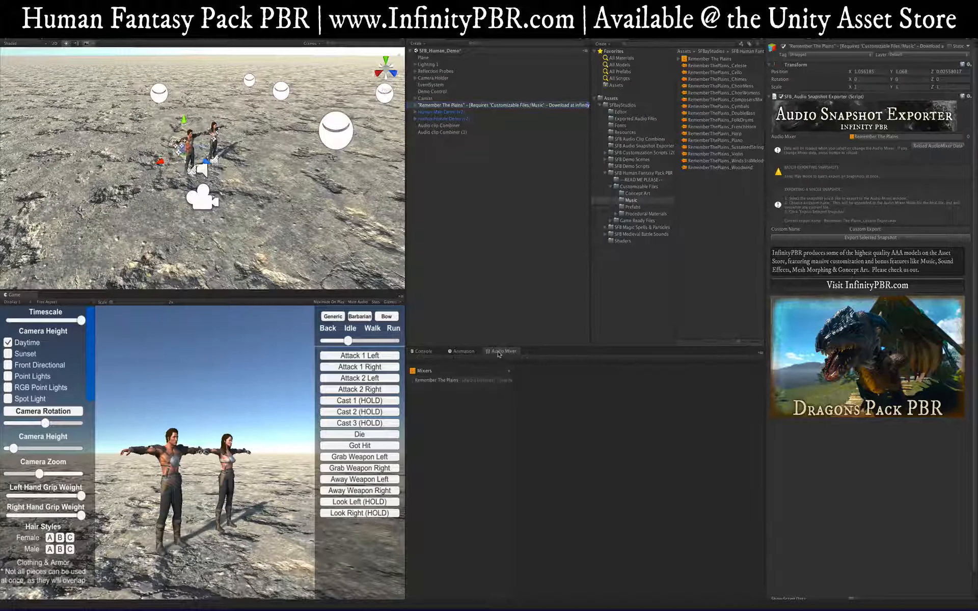
pyautogui.click(181, 5)
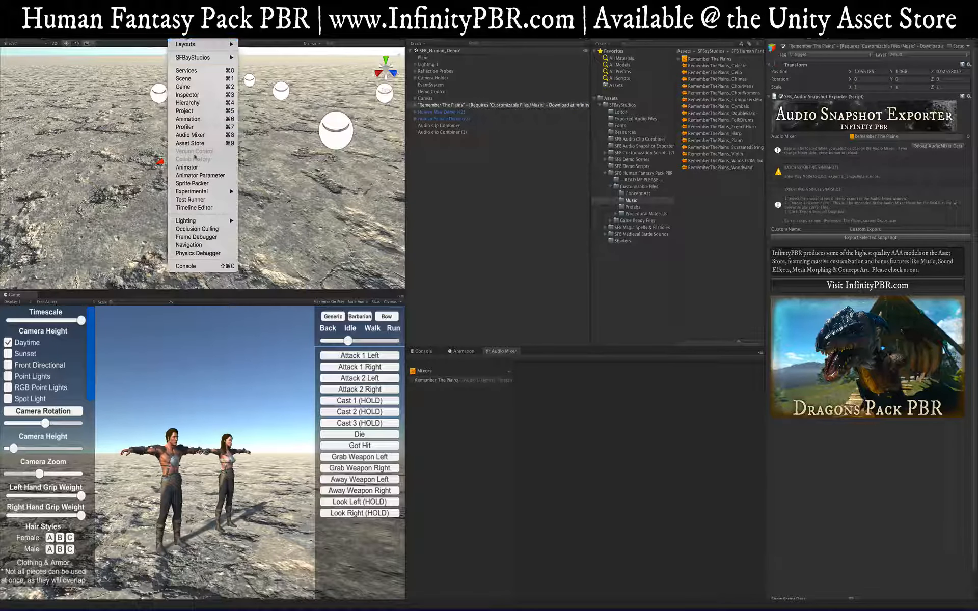
pyautogui.click(487, 352)
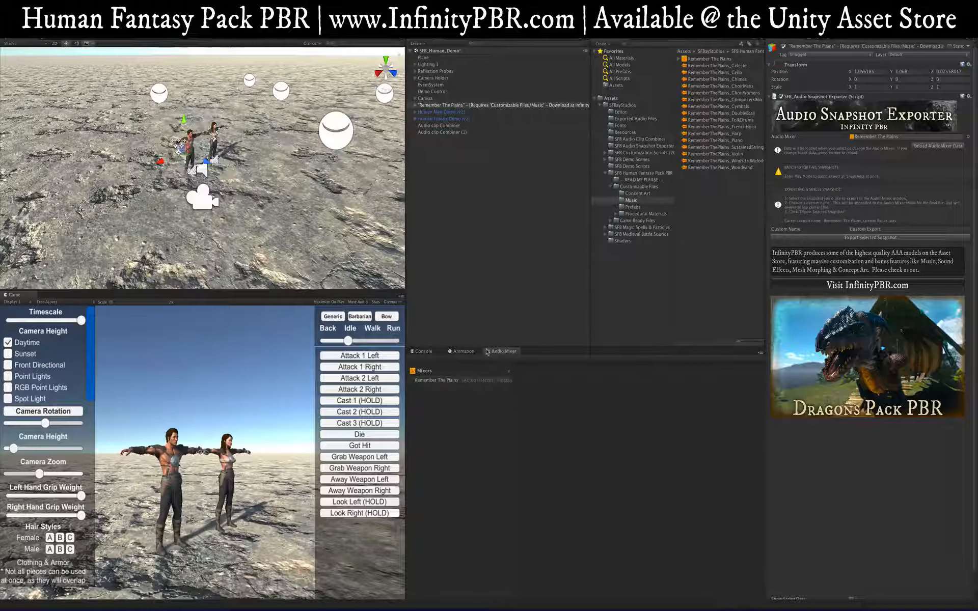
pyautogui.click(436, 379)
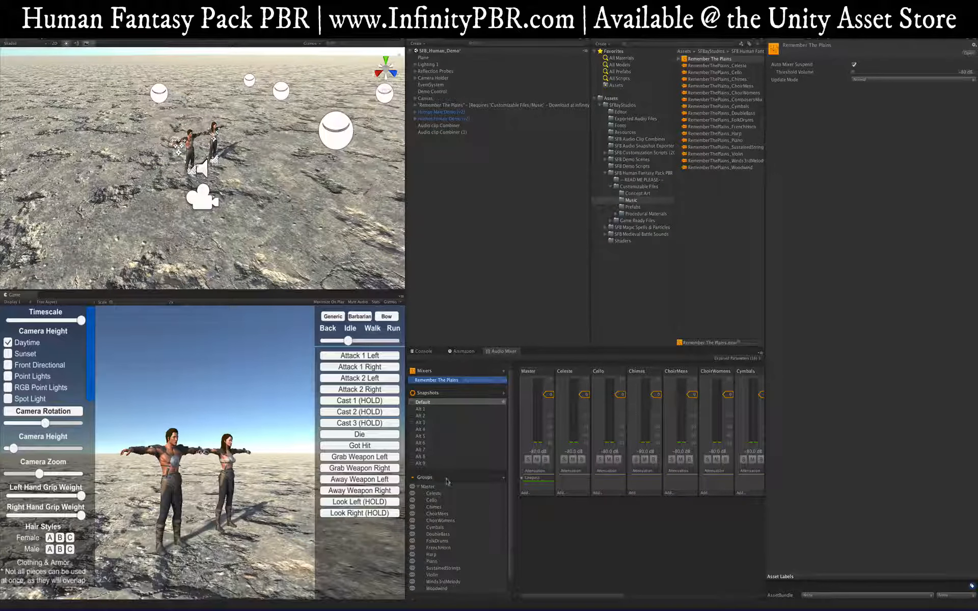
pyautogui.hscroll(10, 690, 413)
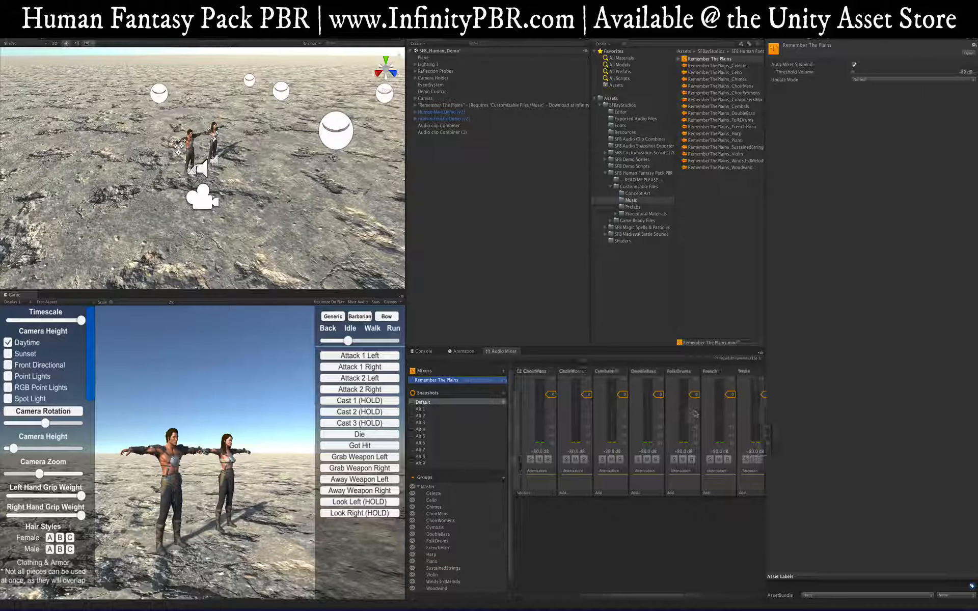
pyautogui.hscroll(2, 690, 413)
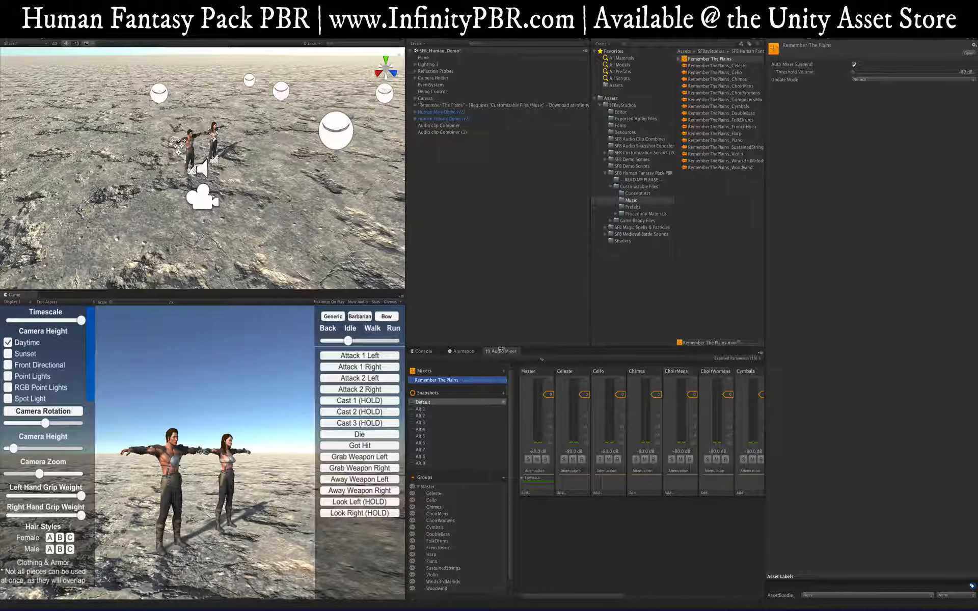
# Step: Float the Audio Mixer as a wide window showing every channel from Master to Woodwind
pyautogui.moveTo(499, 352); pyautogui.dragTo(276, 181)
pyautogui.moveTo(454, 301); pyautogui.dragTo(897, 296)
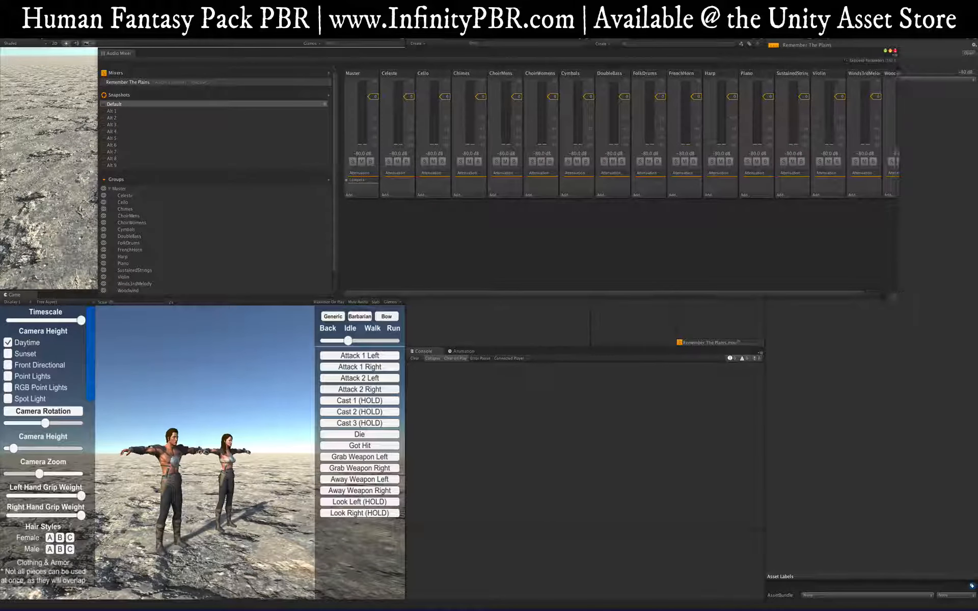
pyautogui.moveTo(336, 196); pyautogui.dragTo(242, 191)
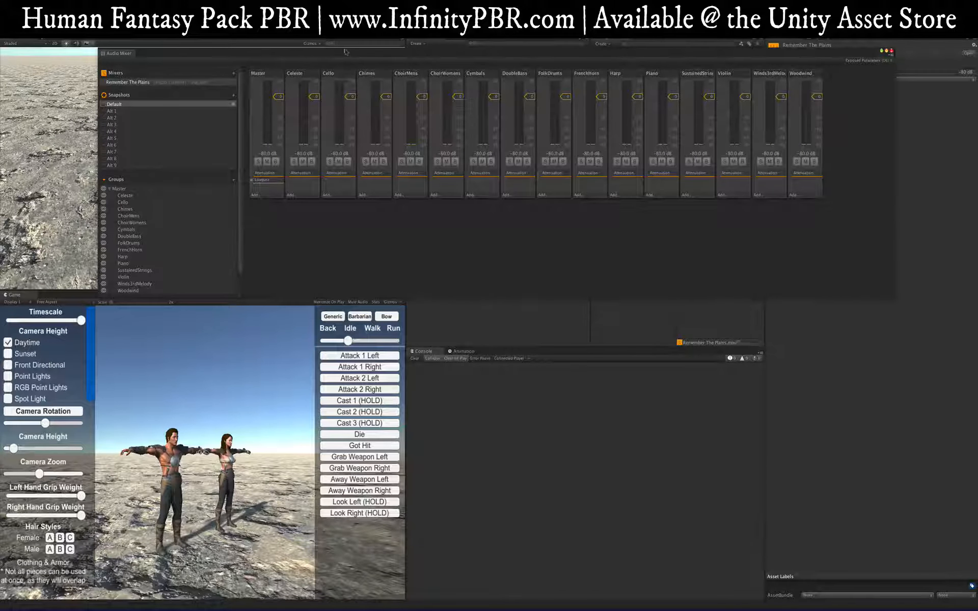
pyautogui.moveTo(345, 52); pyautogui.dragTo(307, 51)
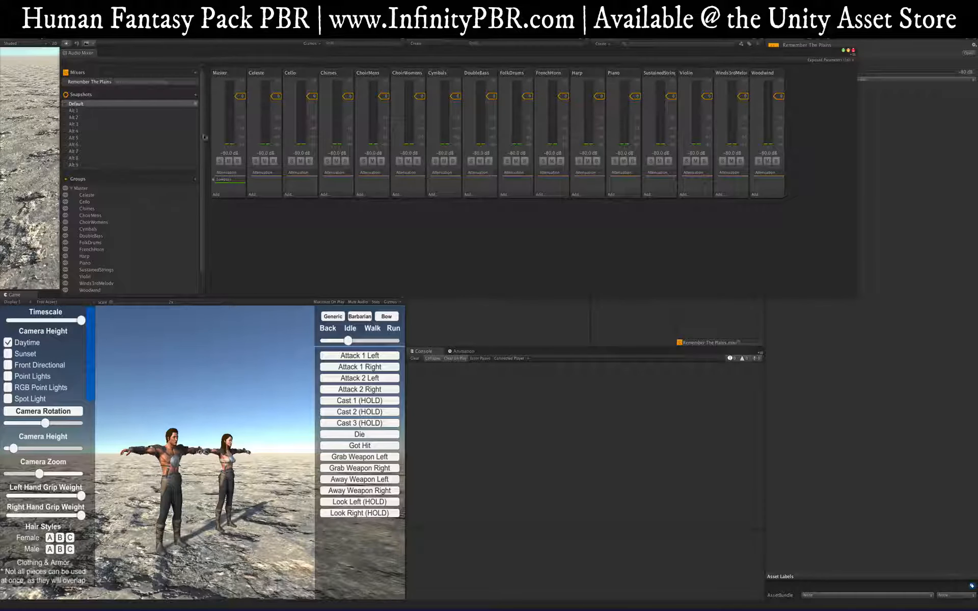
pyautogui.moveTo(414, 55); pyautogui.dragTo(444, 64)
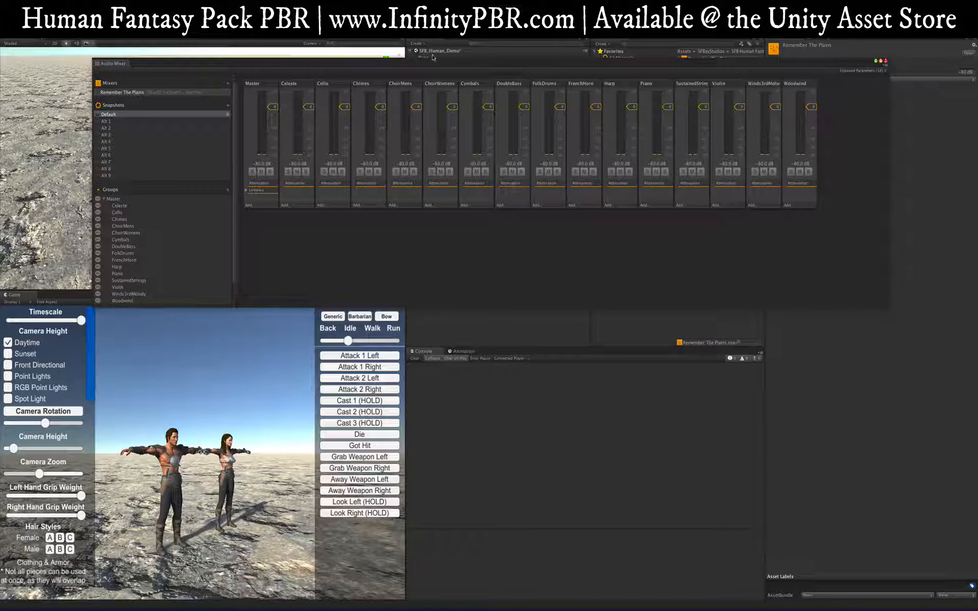
# Step: Enter Play mode on the demo scene and reopen the Audio Mixer window with live meters
pyautogui.moveTo(426, 65); pyautogui.dragTo(422, 98)
pyautogui.click(421, 384)
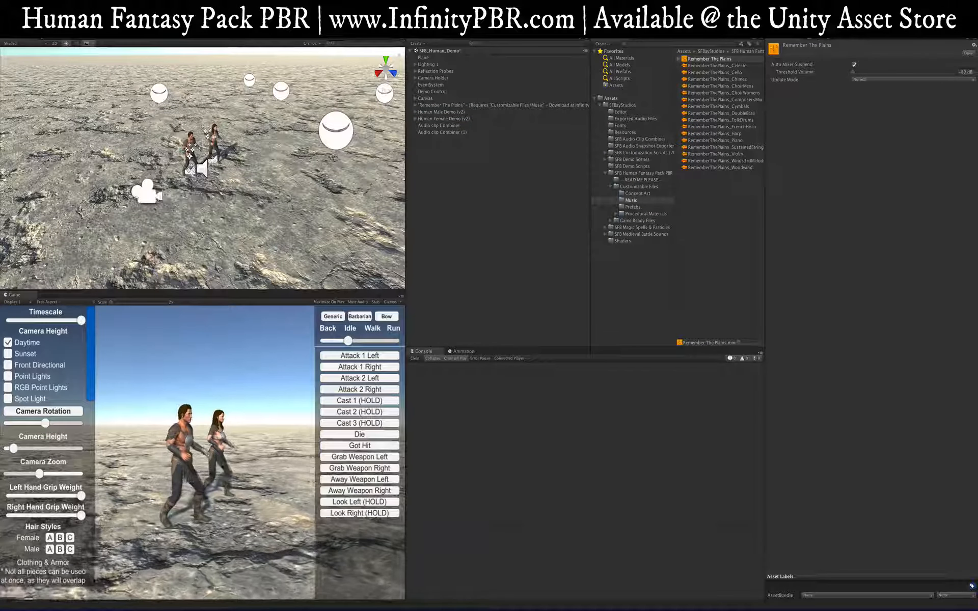
pyautogui.click(182, 5)
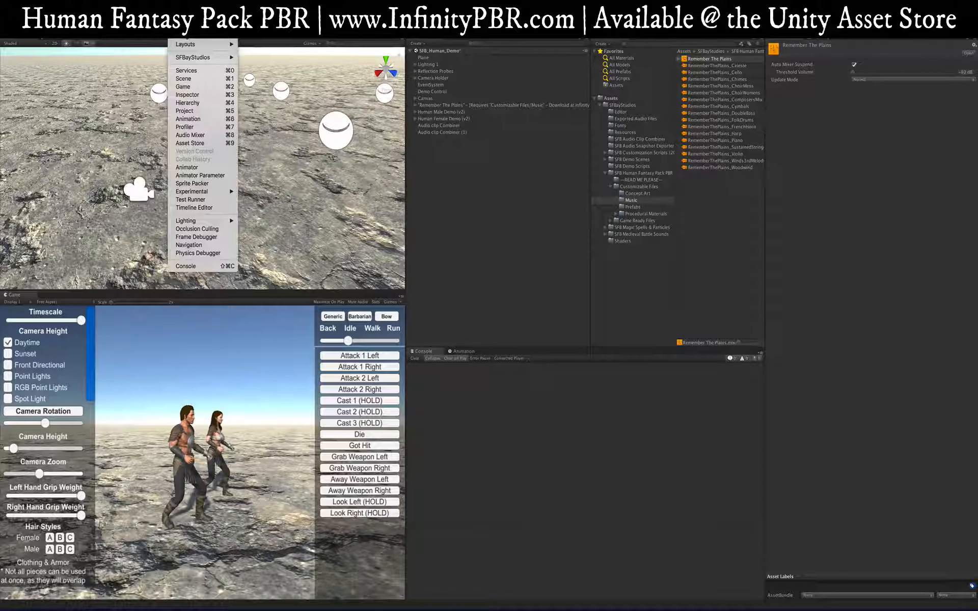
pyautogui.click(198, 135)
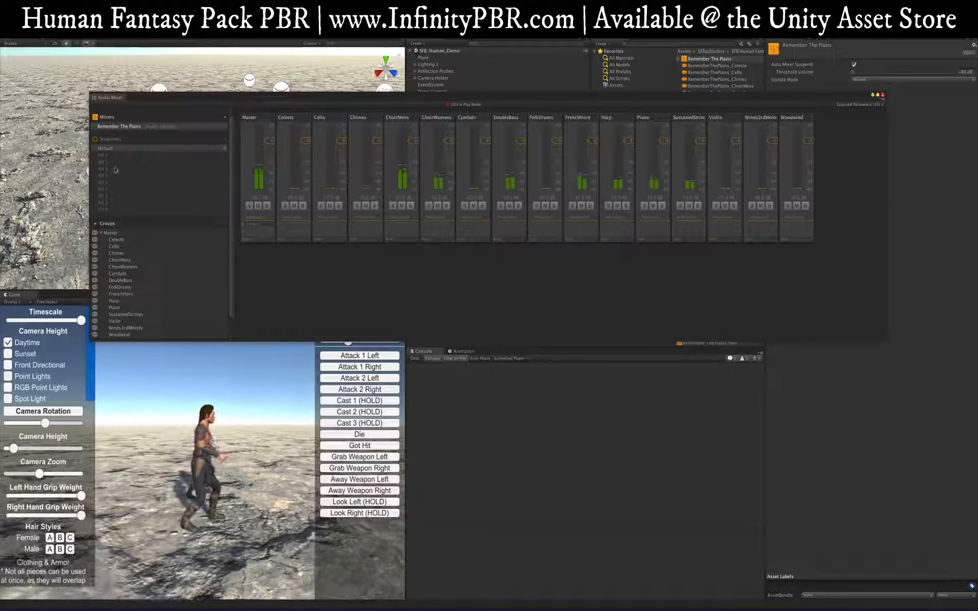
# Step: Enable Edit in Play Mode and audition snapshots Alt 1, 3, 5, 7, 8 and 9
pyautogui.click(465, 105)
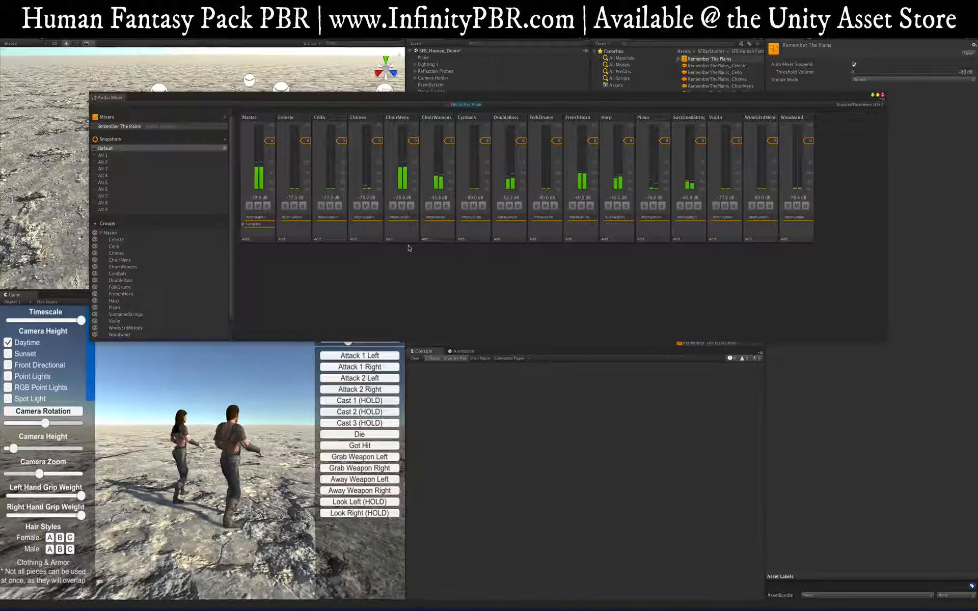
pyautogui.click(127, 155)
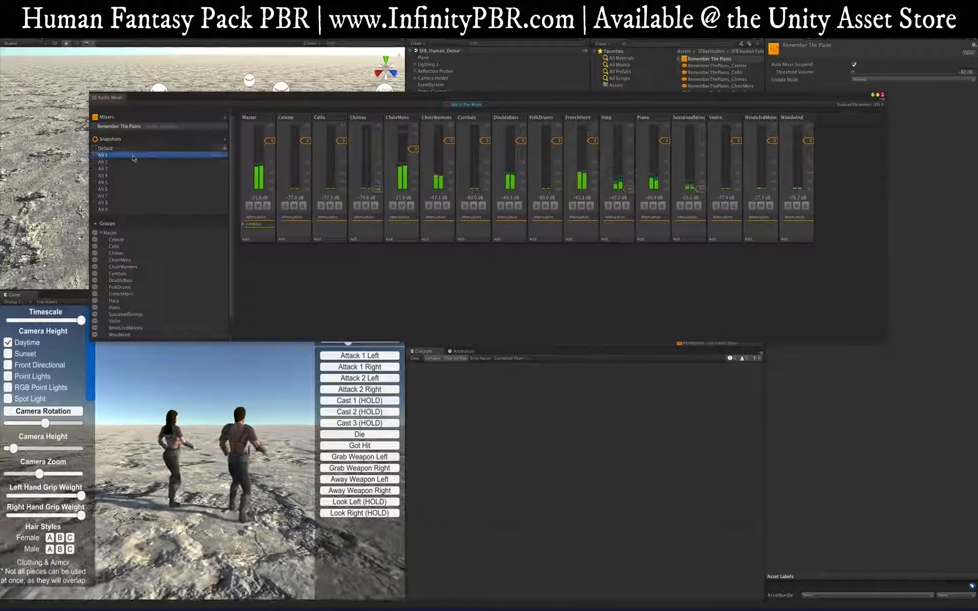
pyautogui.click(124, 169)
pyautogui.click(122, 182)
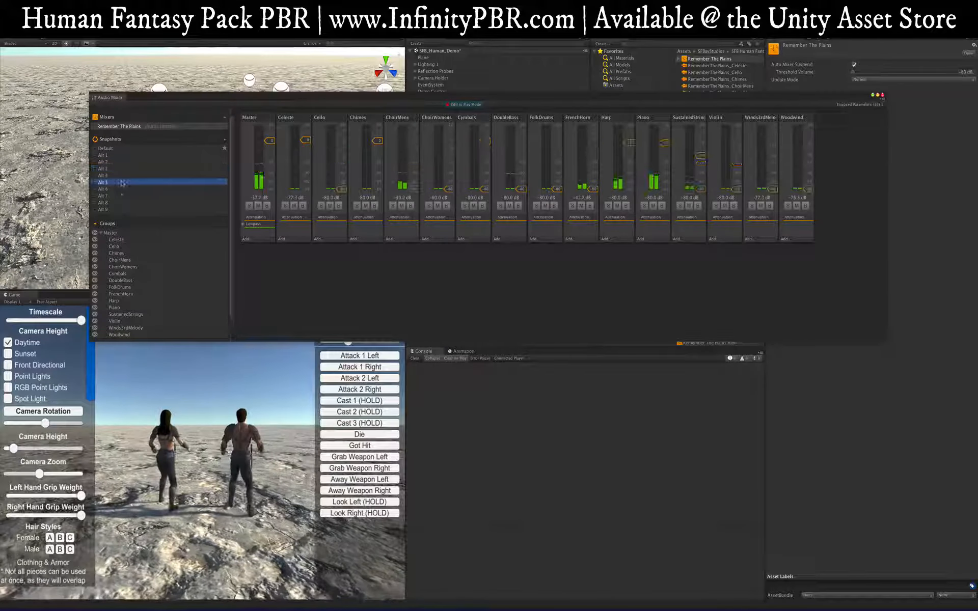
pyautogui.click(120, 196)
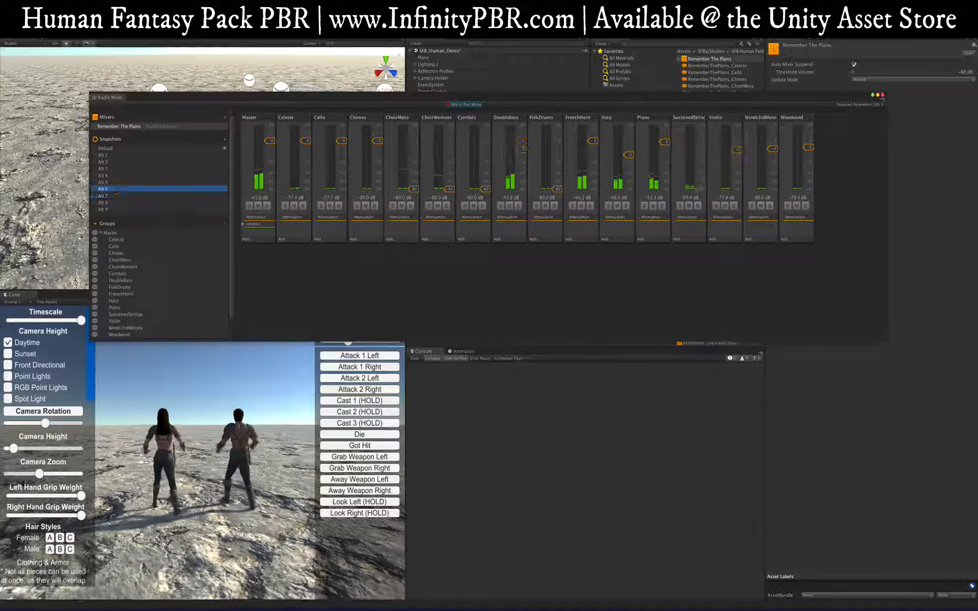
pyautogui.click(116, 203)
pyautogui.click(115, 209)
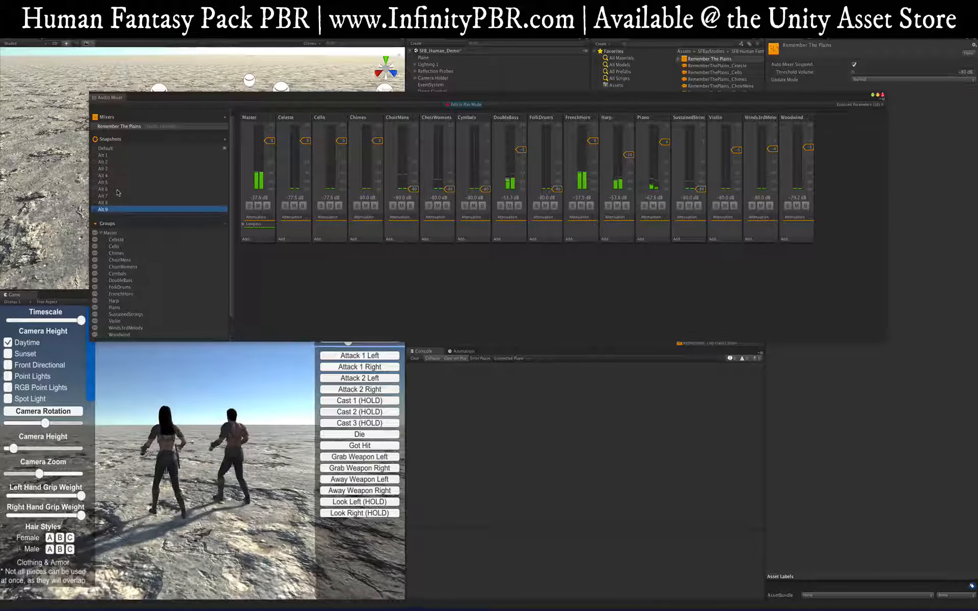
# Step: Audition Alt 6, 3, 2 and 4, then expand the Game Ready Files folder
pyautogui.click(117, 190)
pyautogui.click(116, 171)
pyautogui.click(118, 161)
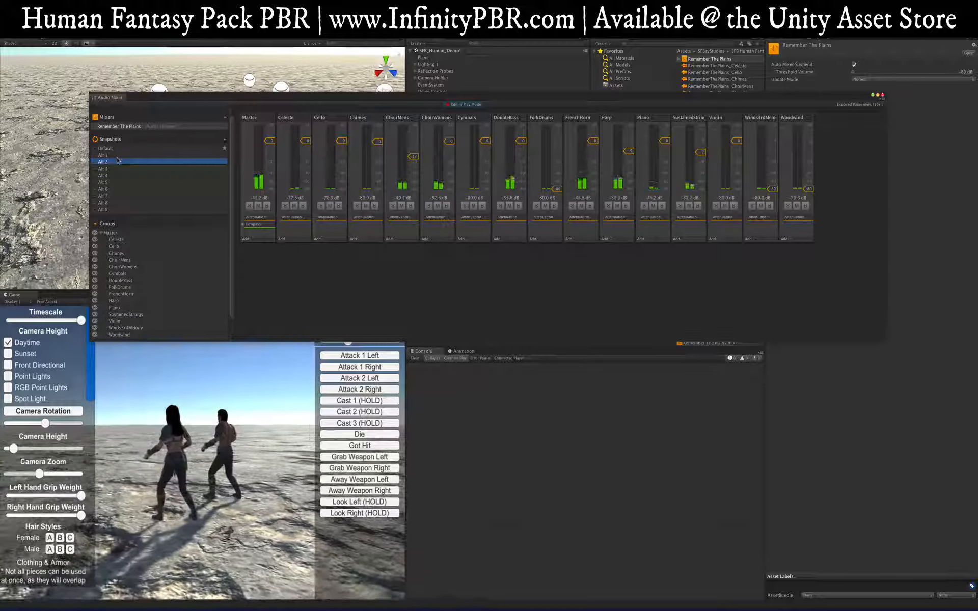
pyautogui.click(116, 176)
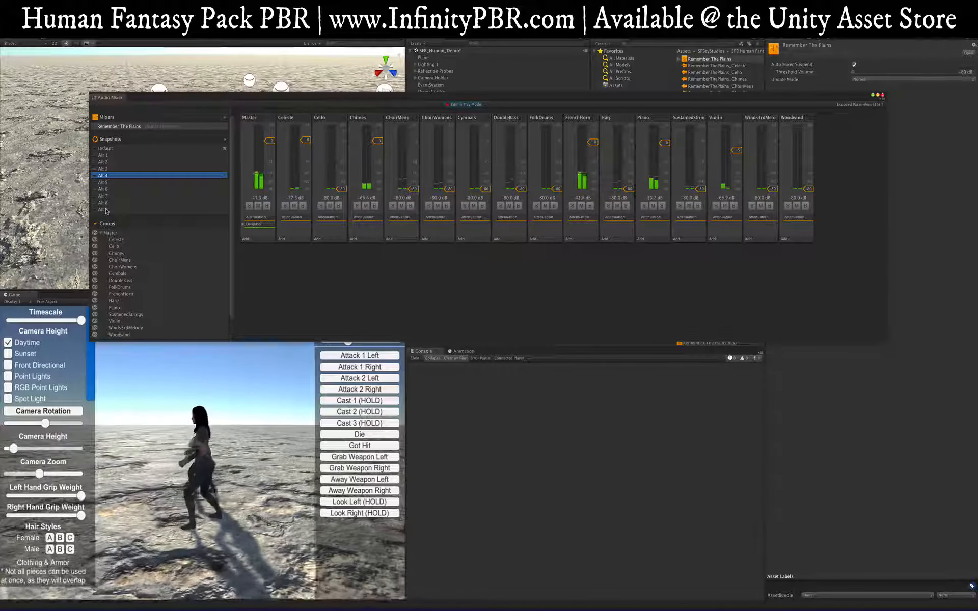
pyautogui.moveTo(617, 101); pyautogui.dragTo(611, 262)
pyautogui.click(610, 221)
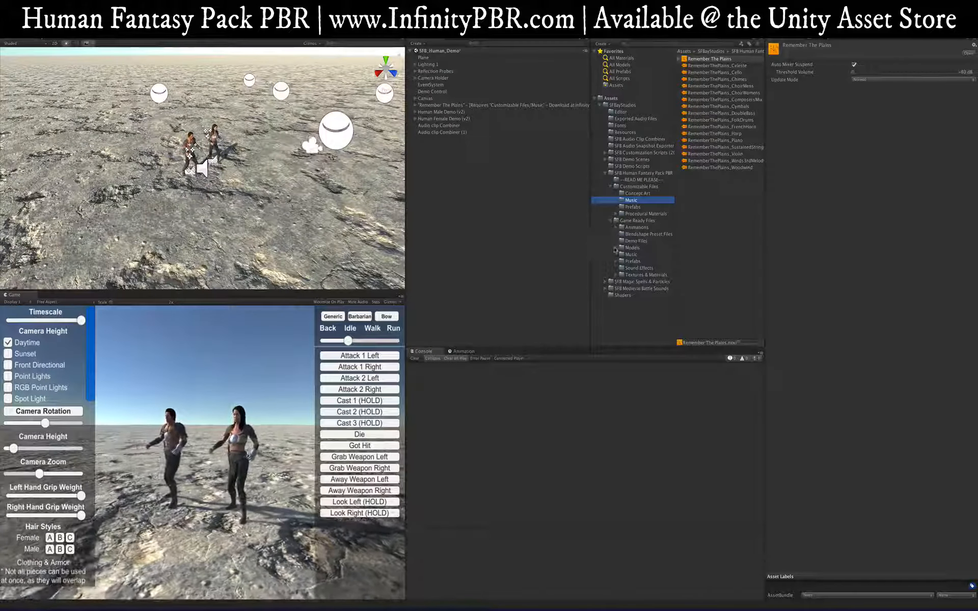
# Step: Open the Music folder, bring the mixer window back up and select the Default snapshot
pyautogui.click(630, 254)
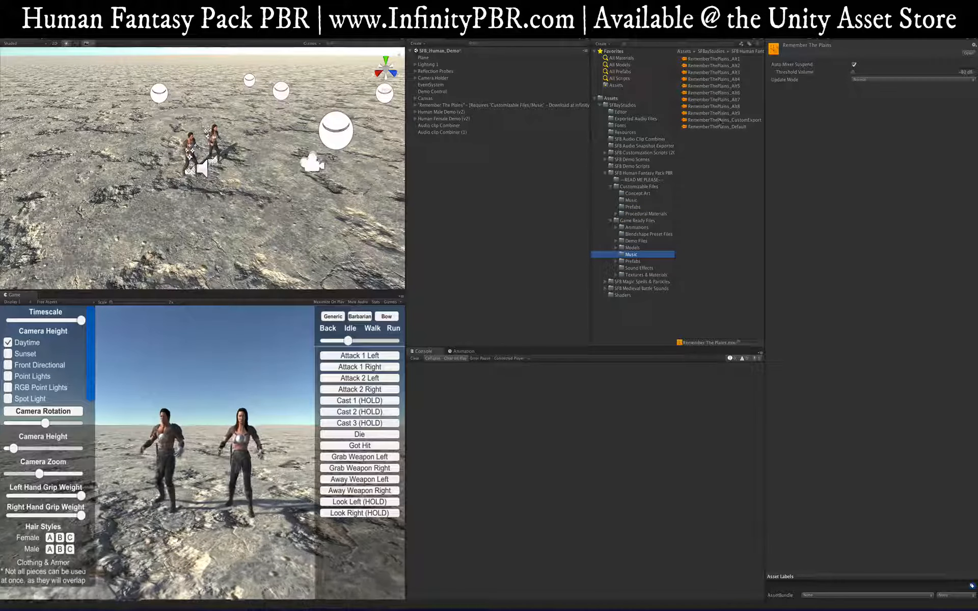
pyautogui.press('super+8')
pyautogui.moveTo(387, 262); pyautogui.dragTo(375, 125)
pyautogui.click(113, 176)
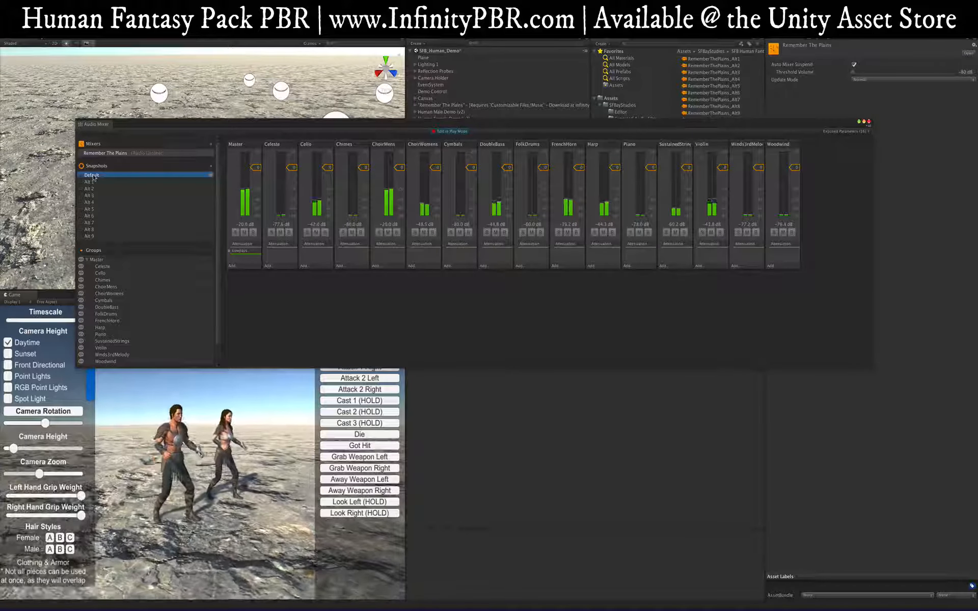
# Step: Duplicate the Default snapshot and rename the copy to 'Demo'
pyautogui.rightClick(96, 176)
pyautogui.click(107, 202)
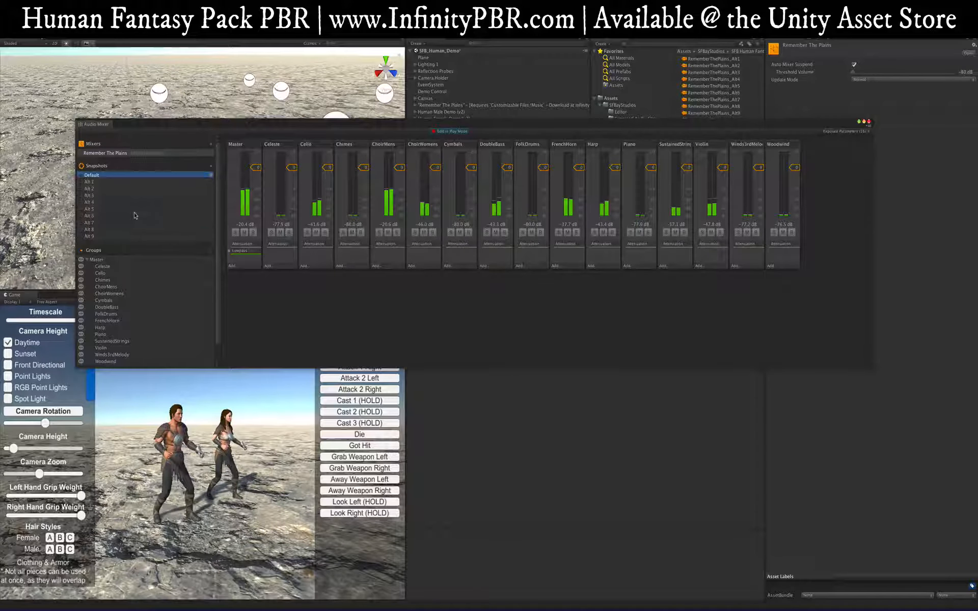
pyautogui.press('Return')
pyautogui.write('Demo')
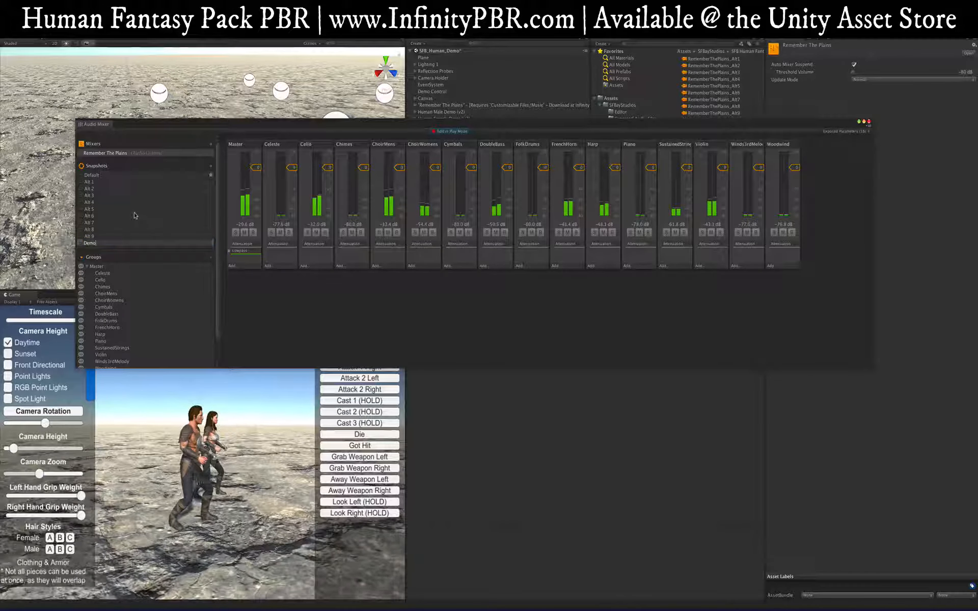
pyautogui.press('Return')
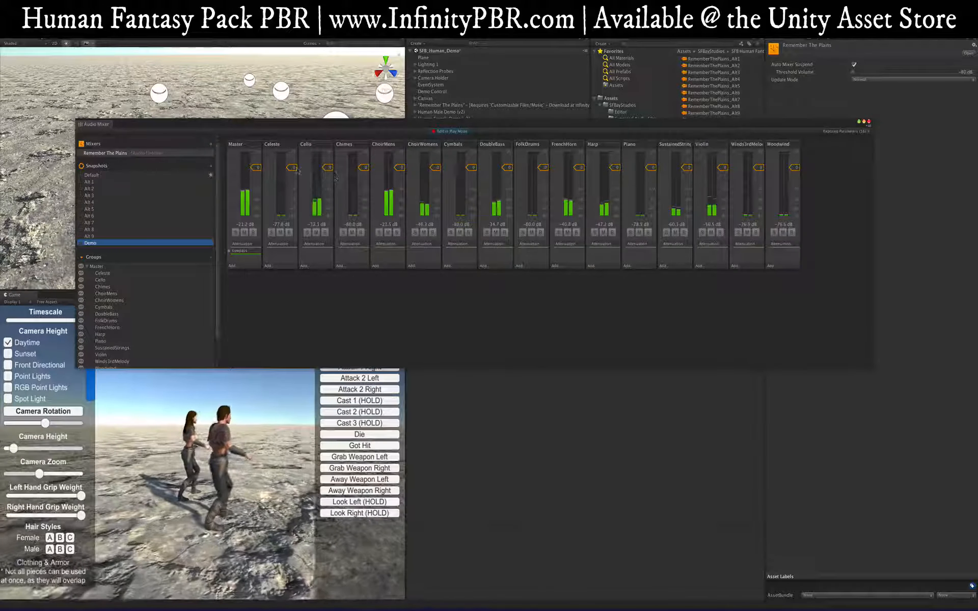
pyautogui.click(400, 168)
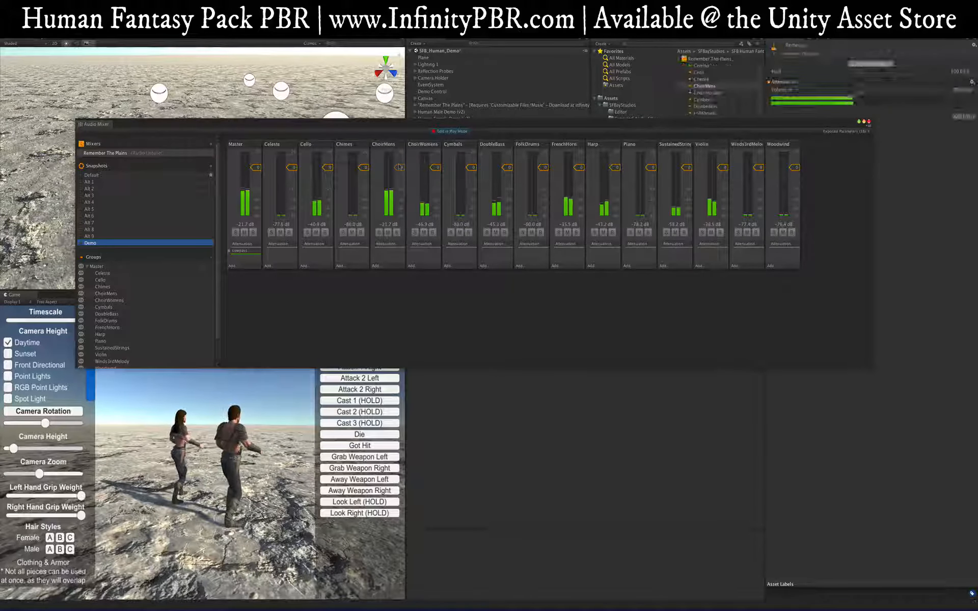
# Step: Set Harp to about +1 dB, SustainedStrings -41 dB, ChoirMens to full, DoubleBass about -10 dB
pyautogui.click(442, 168)
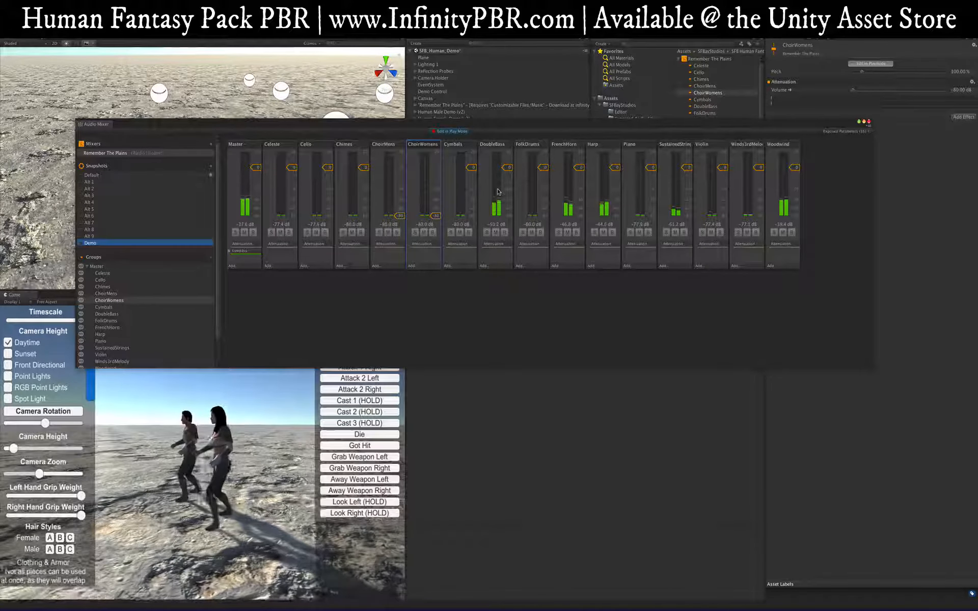
pyautogui.press('XF86AudioRaiseVolume')
pyautogui.press('XF86AudioRaiseVolume')
pyautogui.press('XF86AudioRaiseVolume')
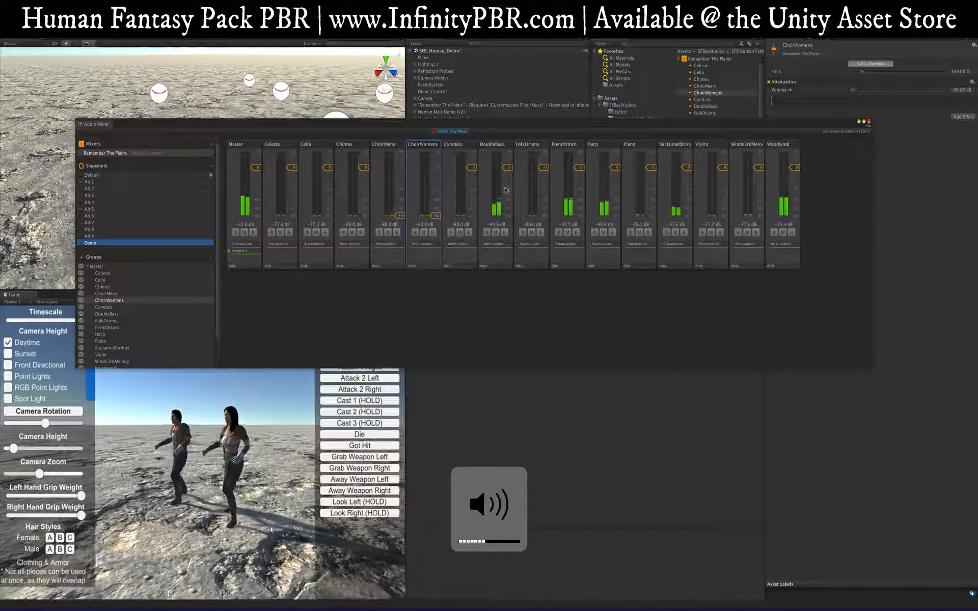
pyautogui.press('XF86AudioRaiseVolume')
pyautogui.press('XF86AudioRaiseVolume')
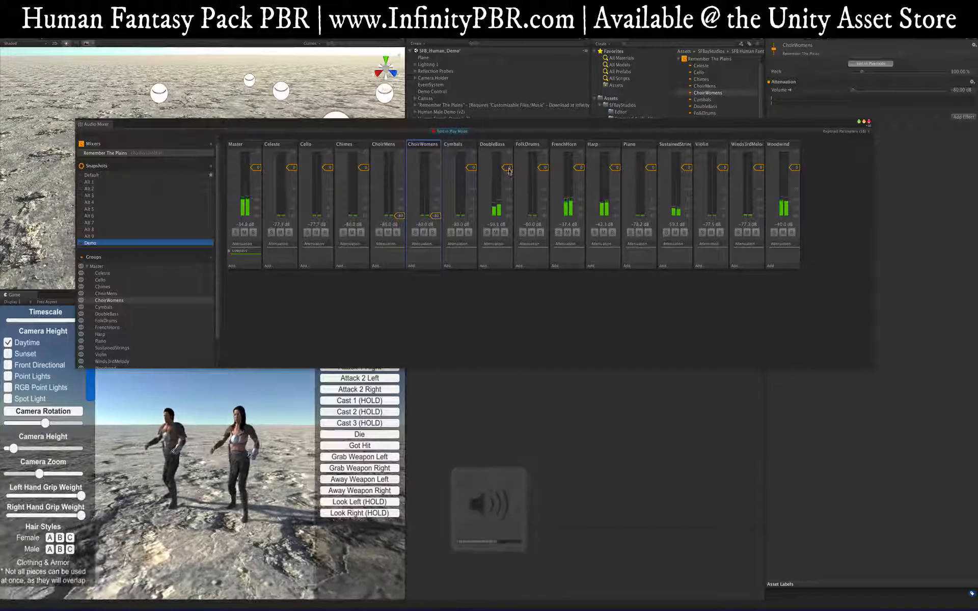
pyautogui.moveTo(616, 168); pyautogui.dragTo(582, 192)
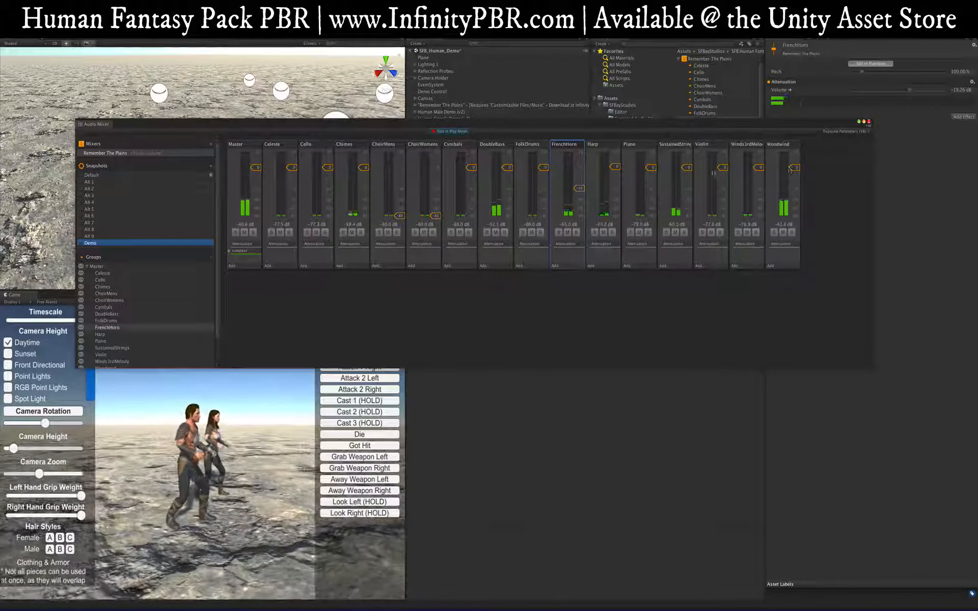
pyautogui.moveTo(688, 168)
pyautogui.mouseDown()
pyautogui.moveTo(687, 213)
pyautogui.moveTo(687, 152)
pyautogui.moveTo(688, 163)
pyautogui.moveTo(653, 160)
pyautogui.moveTo(681, 168)
pyautogui.mouseUp()
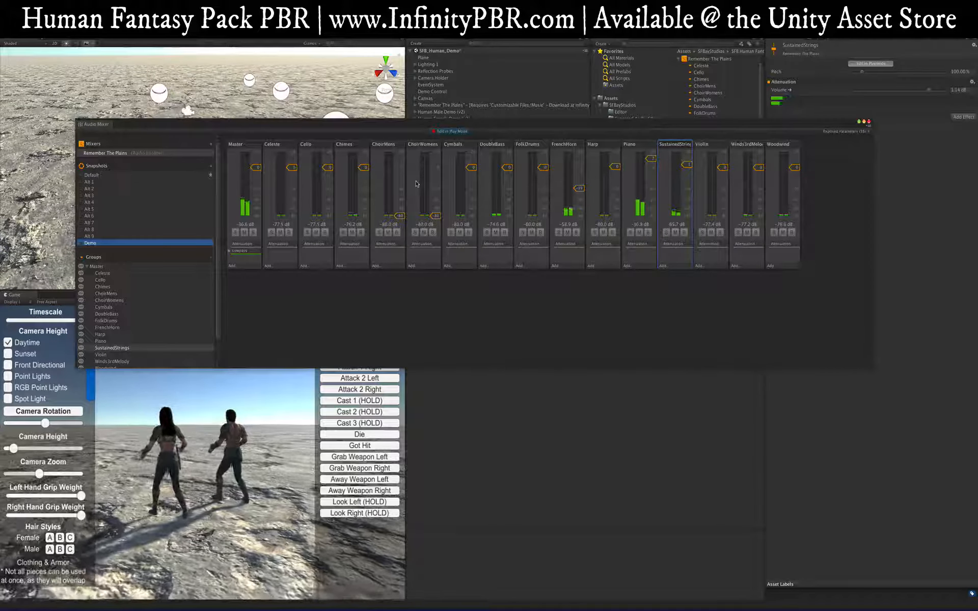
pyautogui.moveTo(400, 215)
pyautogui.mouseDown()
pyautogui.moveTo(402, 171)
pyautogui.moveTo(397, 216)
pyautogui.mouseUp()
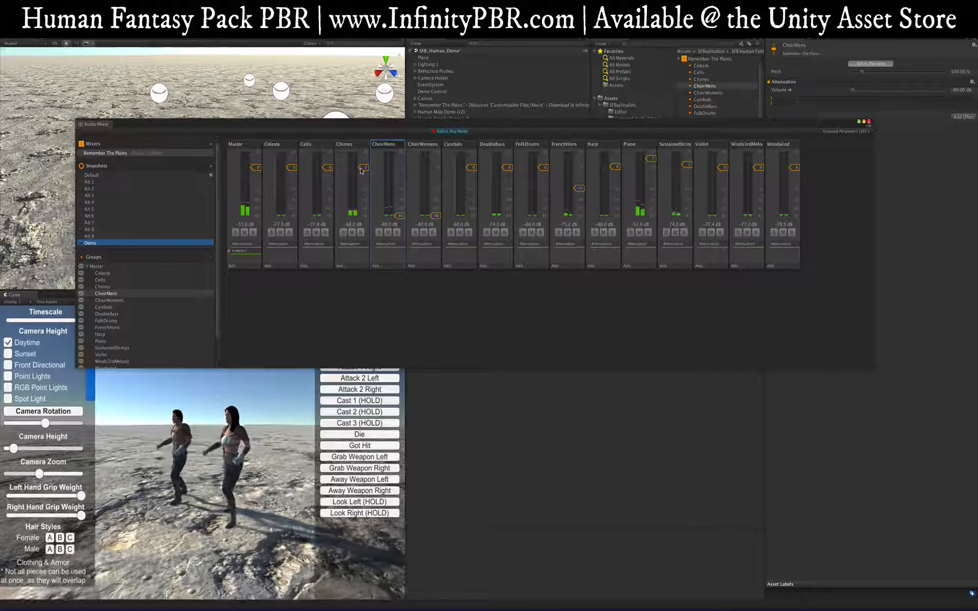
pyautogui.moveTo(508, 168); pyautogui.dragTo(508, 186)
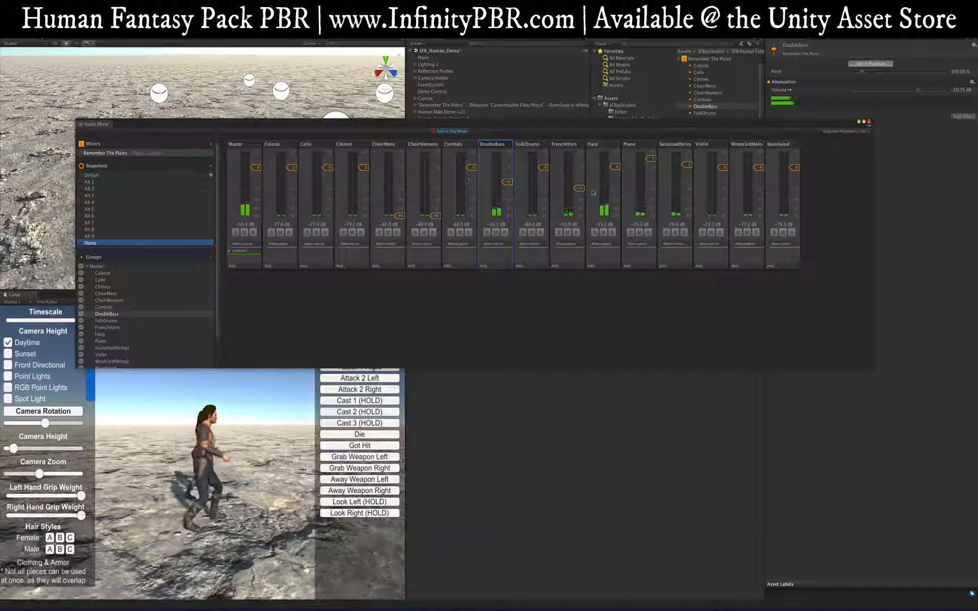
# Step: Lower Harp slightly, raise FrenchHorn to 0 dB, lower FolkDrums, Winds3rdMelody to -12 dB, Cello to -6 dB
pyautogui.moveTo(615, 167); pyautogui.dragTo(616, 176)
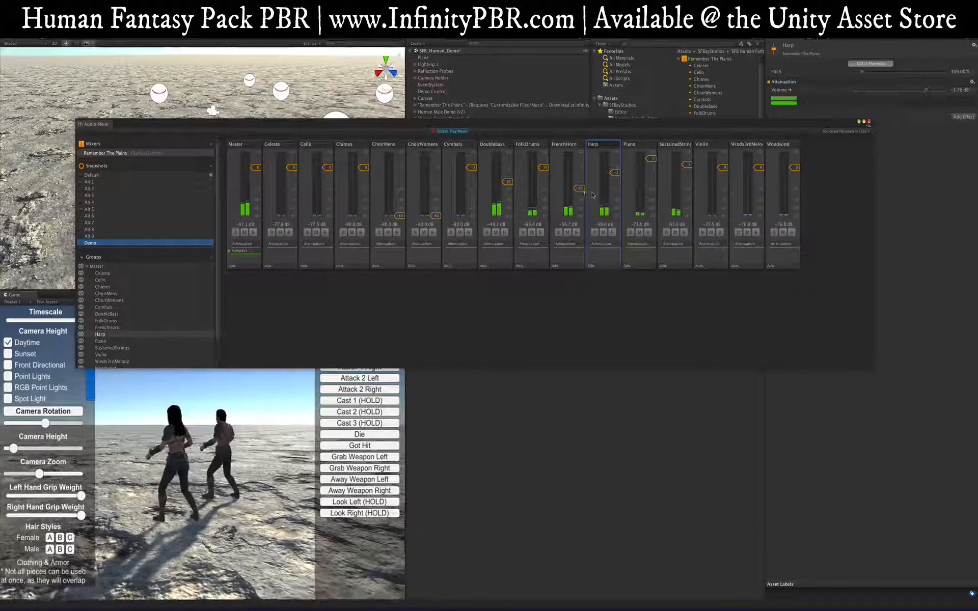
pyautogui.moveTo(579, 188)
pyautogui.mouseDown()
pyautogui.moveTo(580, 170)
pyautogui.moveTo(582, 188)
pyautogui.mouseUp()
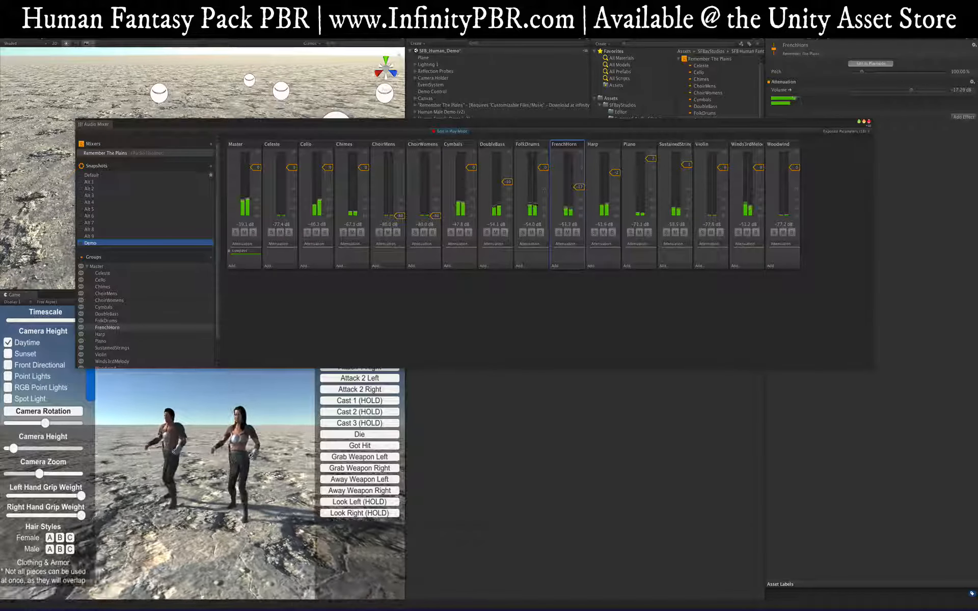
pyautogui.moveTo(543, 167); pyautogui.dragTo(544, 206)
pyautogui.moveTo(759, 167); pyautogui.dragTo(761, 187)
pyautogui.moveTo(328, 167); pyautogui.dragTo(329, 178)
# Step: Return Cello to 0 dB, nudge Violin up, set Woodwind to 3.85 dB, and disable Edit in Play Mode
pyautogui.moveTo(794, 167); pyautogui.dragTo(794, 166)
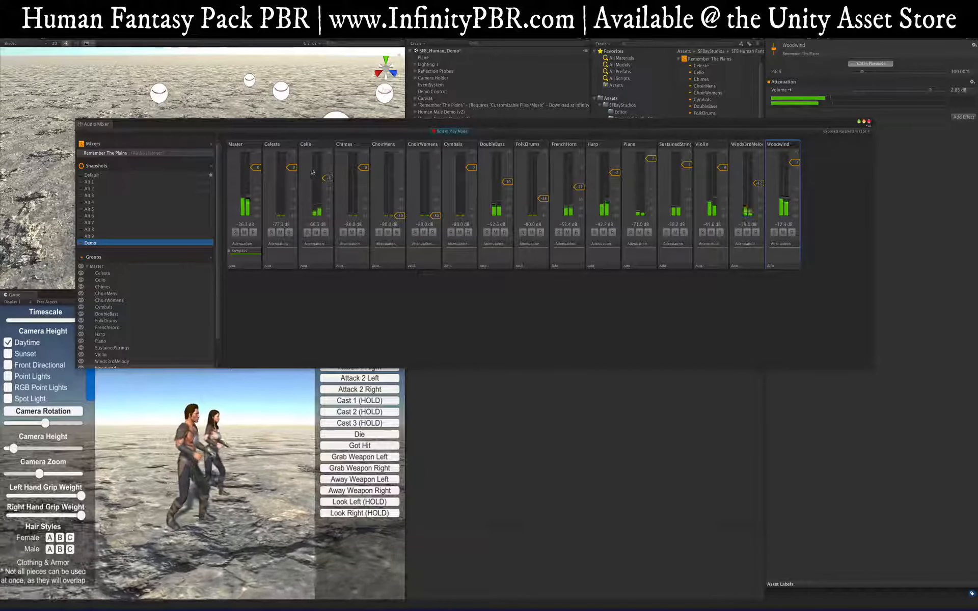
pyautogui.moveTo(327, 177); pyautogui.dragTo(331, 165)
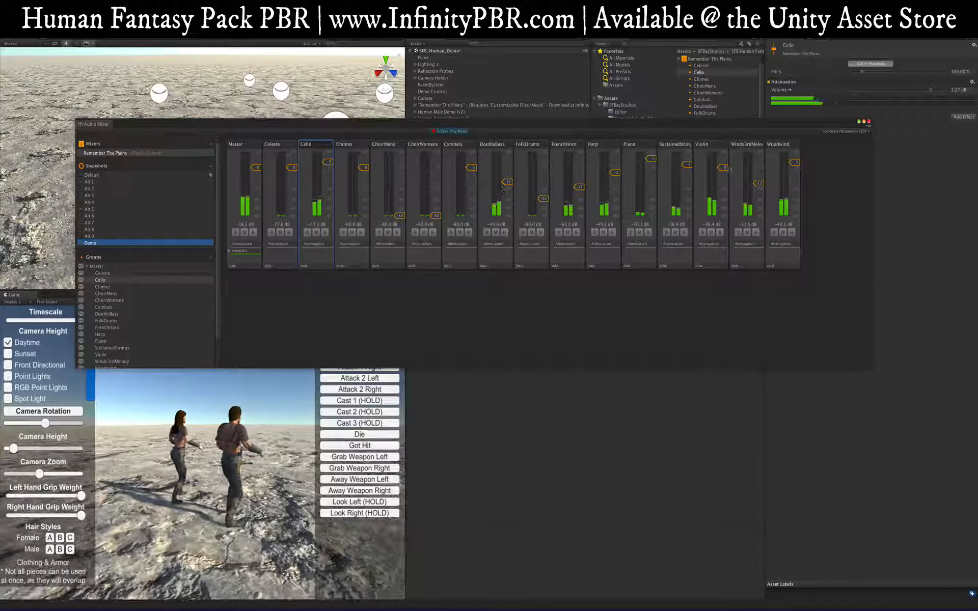
pyautogui.moveTo(723, 167); pyautogui.dragTo(725, 164)
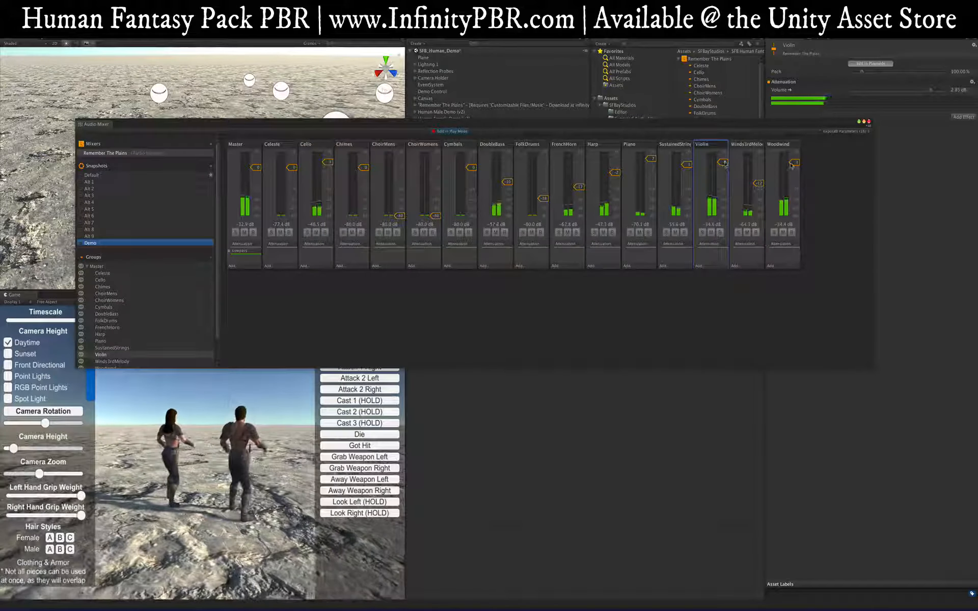
pyautogui.moveTo(794, 163); pyautogui.dragTo(794, 177)
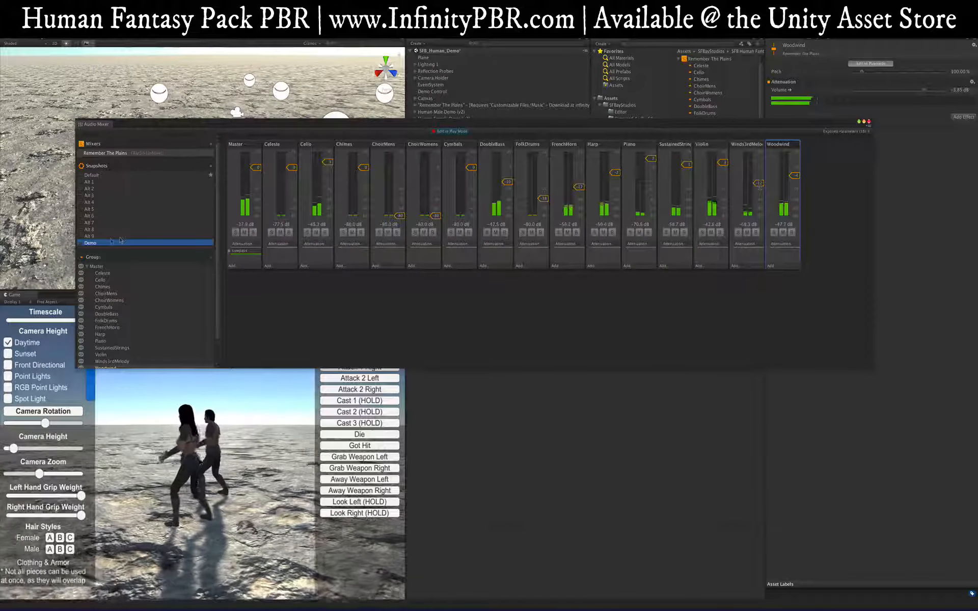
pyautogui.click(443, 129)
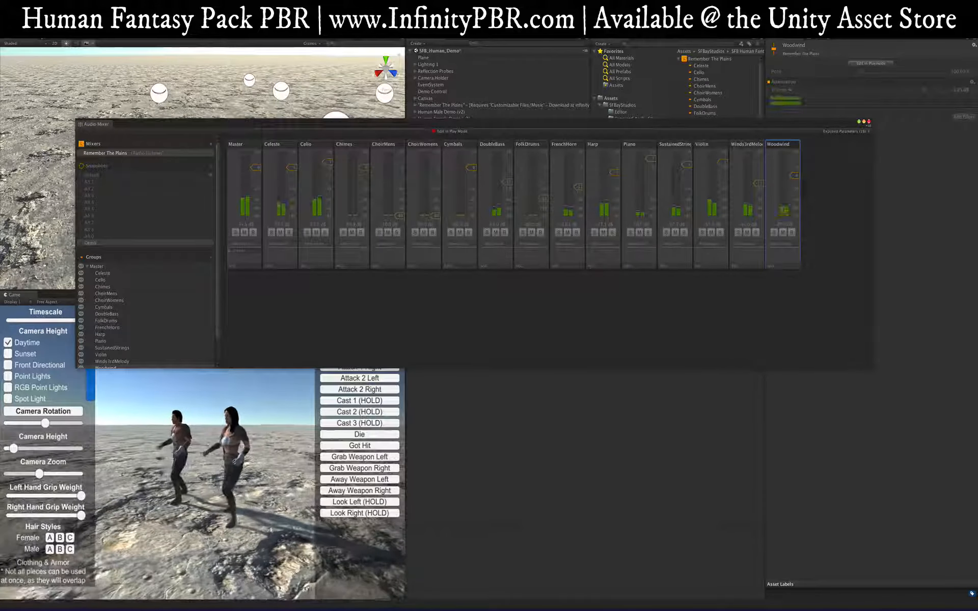
# Step: Exit Play mode, select Remember The Plains, and reopen its Audio Mixer window
pyautogui.click(465, 55)
pyautogui.hotkey('ctrl', 'p')
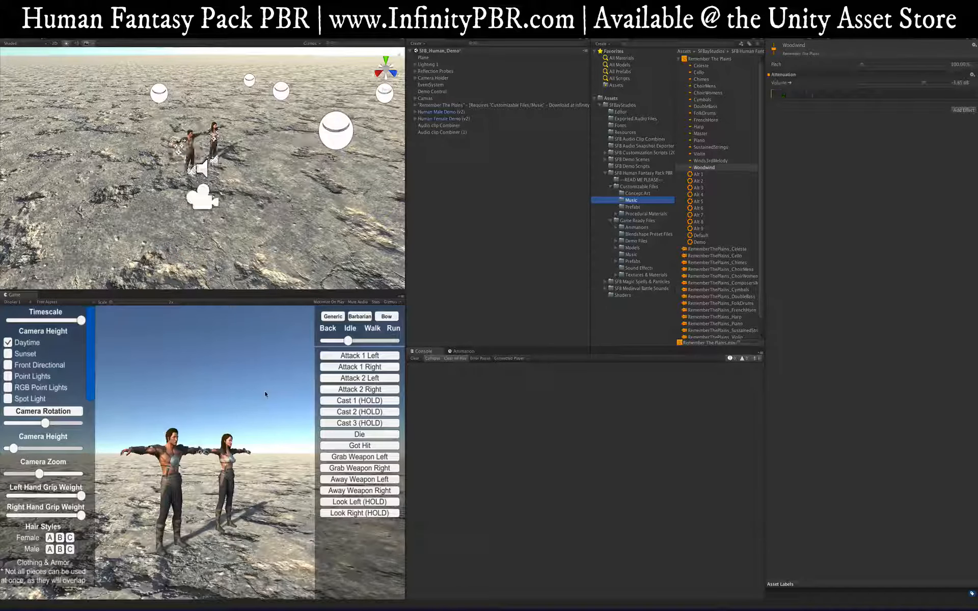
pyautogui.click(439, 105)
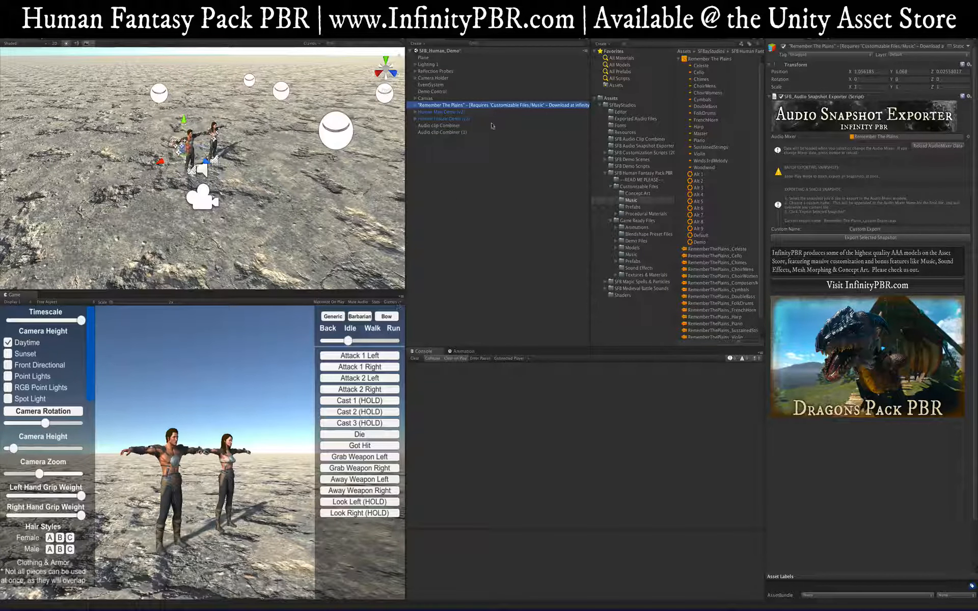
pyautogui.press('super+8')
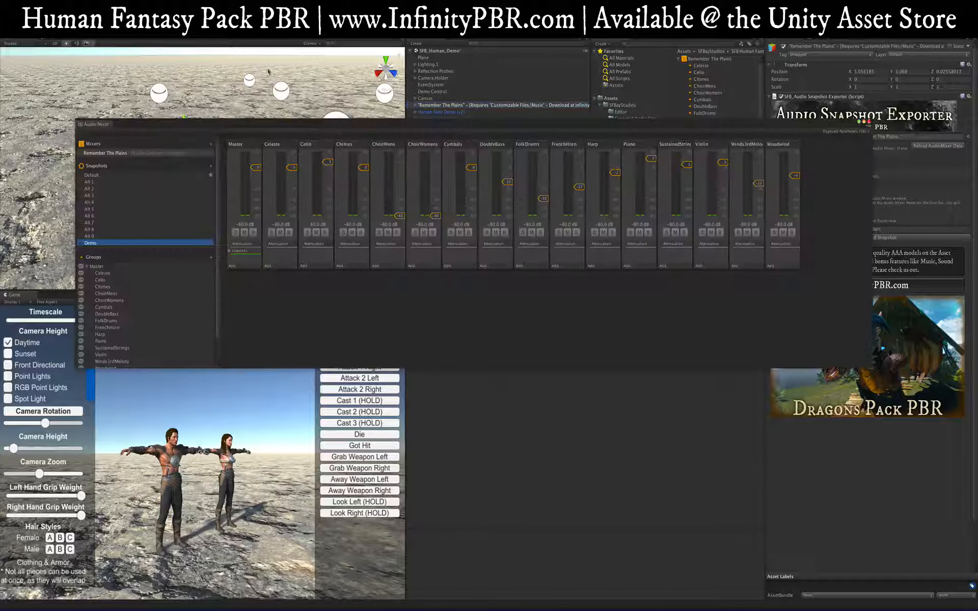
# Step: Dock the Audio Mixer beside the Console and enter Play mode so the music plays
pyautogui.moveTo(96, 126); pyautogui.dragTo(477, 412)
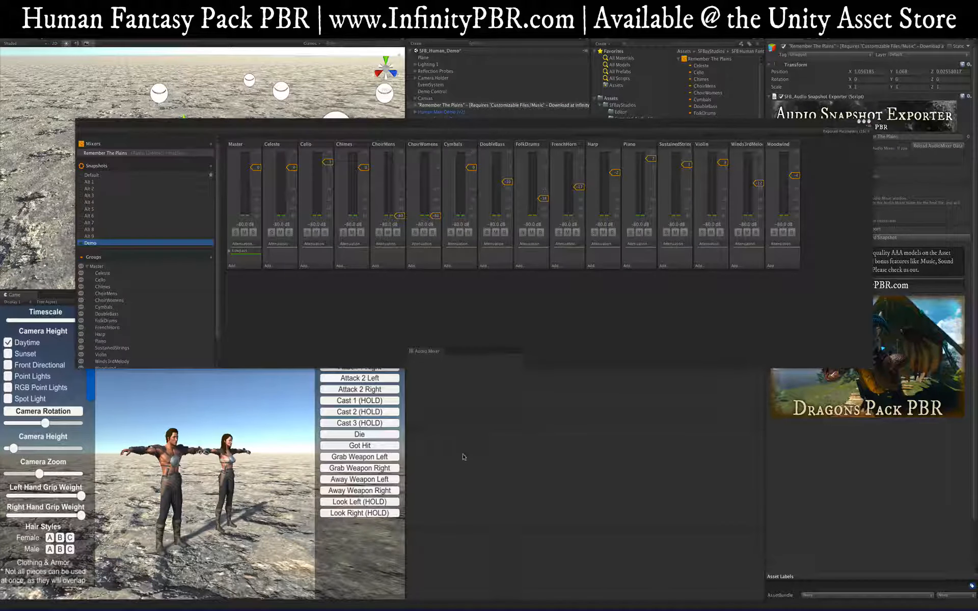
pyautogui.moveTo(464, 457); pyautogui.dragTo(464, 457)
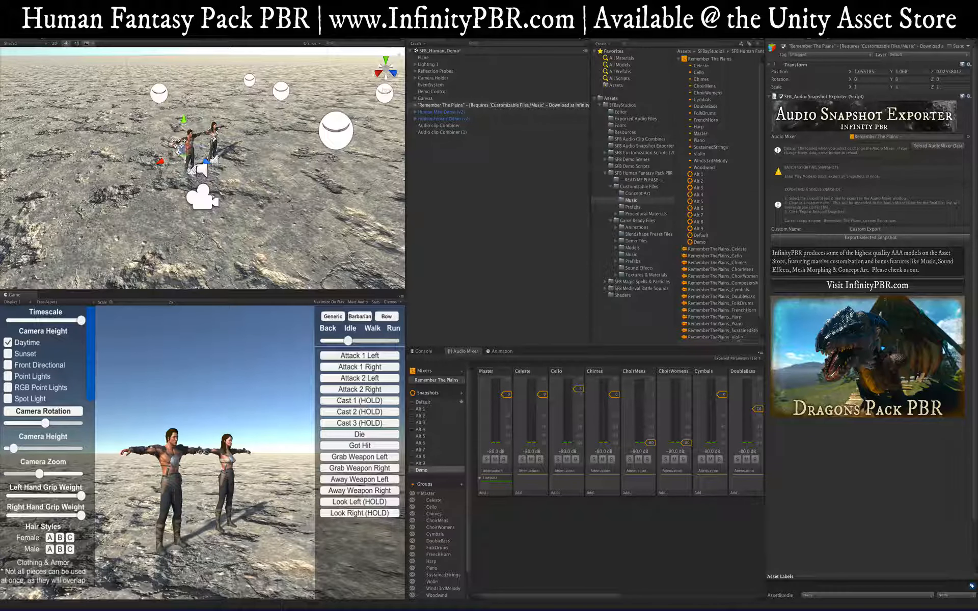
pyautogui.hotkey('ctrl', 'p')
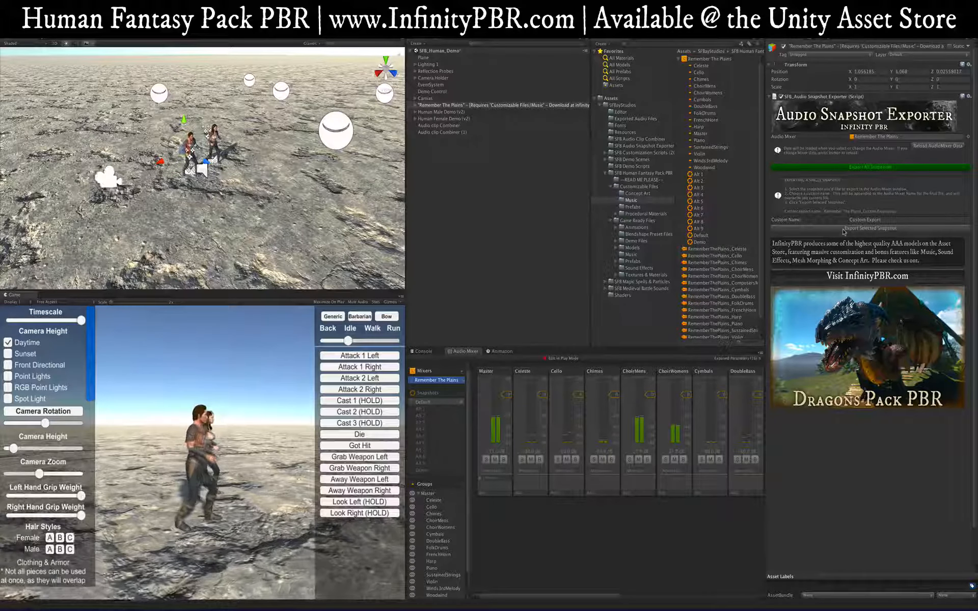
pyautogui.press('XF86AudioRaiseVolume')
pyautogui.press('XF86AudioRaiseVolume')
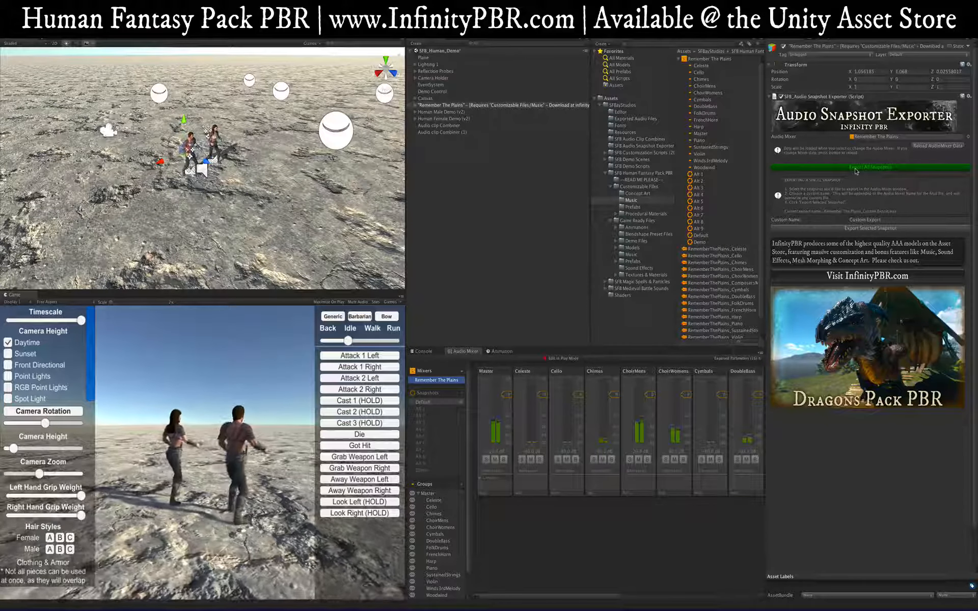
# Step: With Edit in Play Mode on, export the Demo snapshot with custom name 'Demo Export', then stop
pyautogui.click(562, 359)
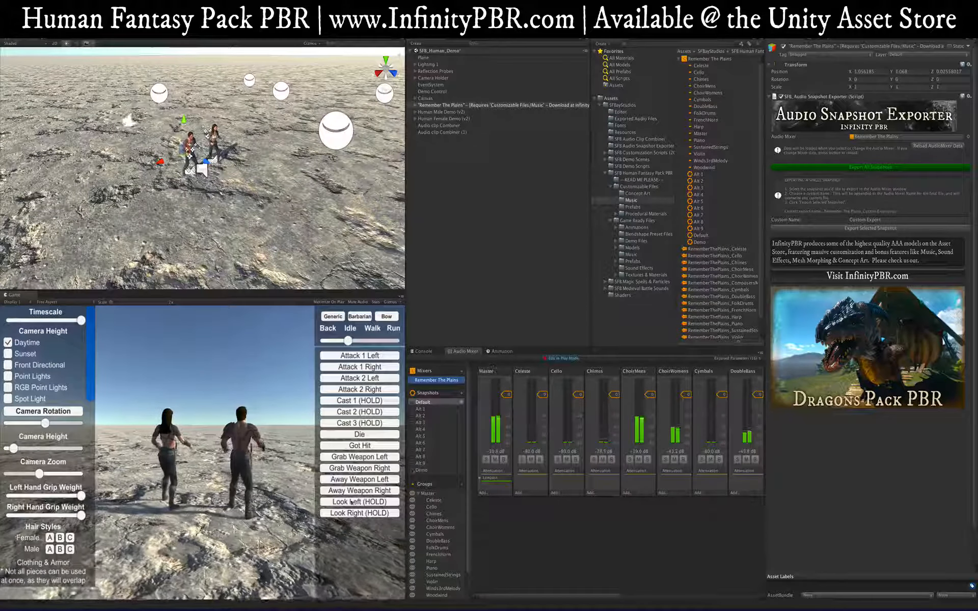
pyautogui.click(422, 470)
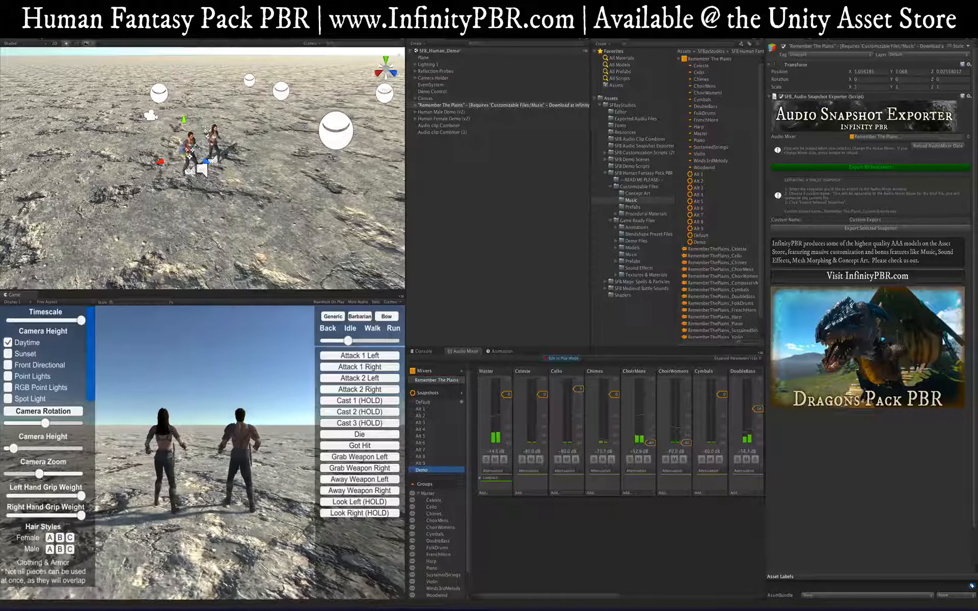
pyautogui.click(890, 219)
pyautogui.write('Demo Export')
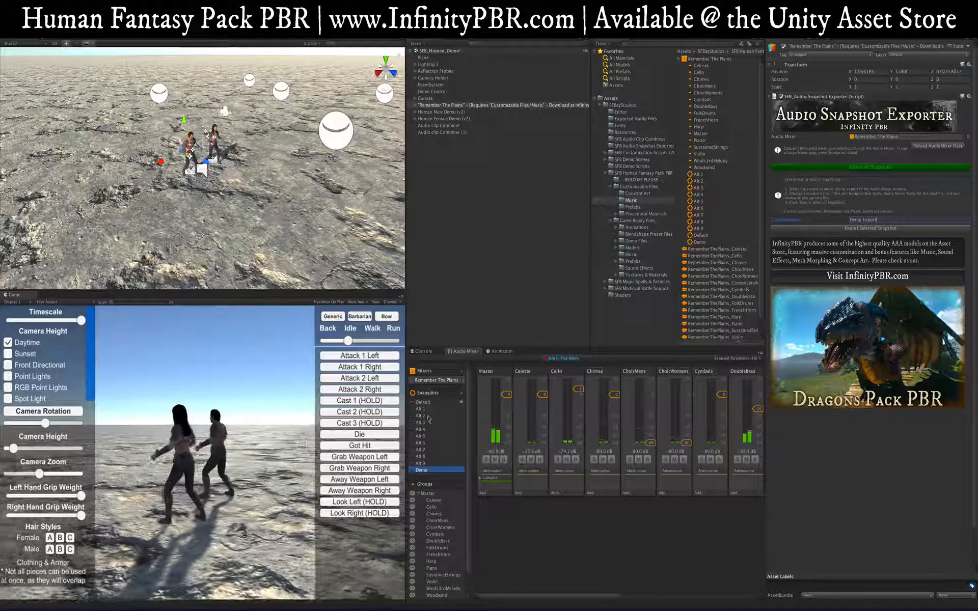
pyautogui.click(813, 229)
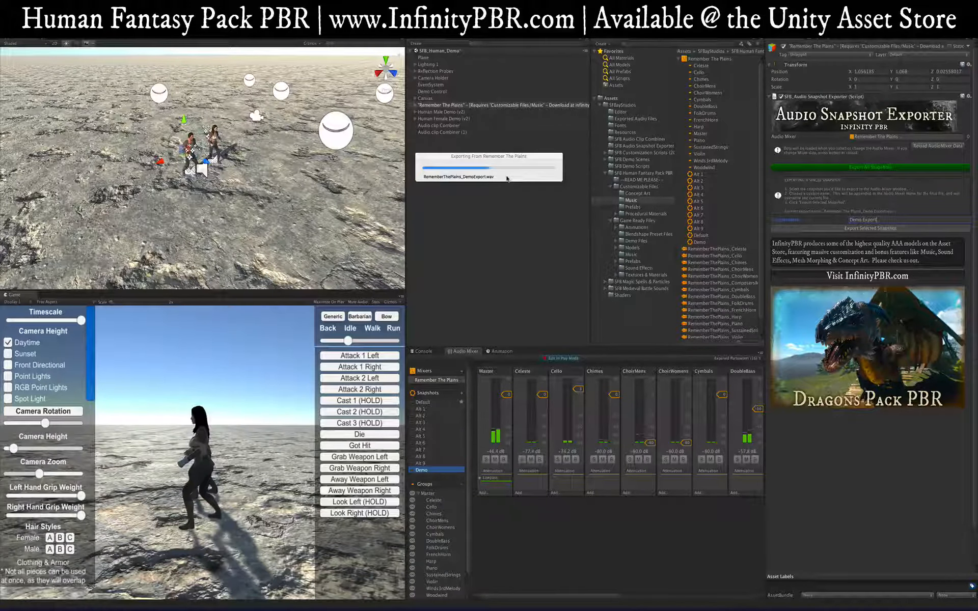
pyautogui.click(476, 26)
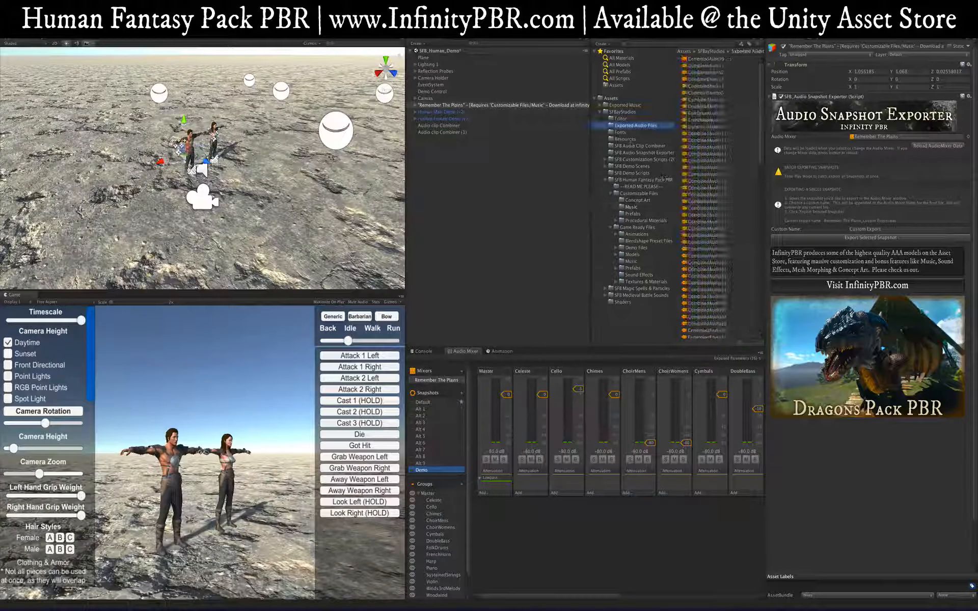
# Step: Select RememberThePlains_DemoExport in Exported Music > Remember The Plains and play its preview from about 00:17
pyautogui.click(618, 106)
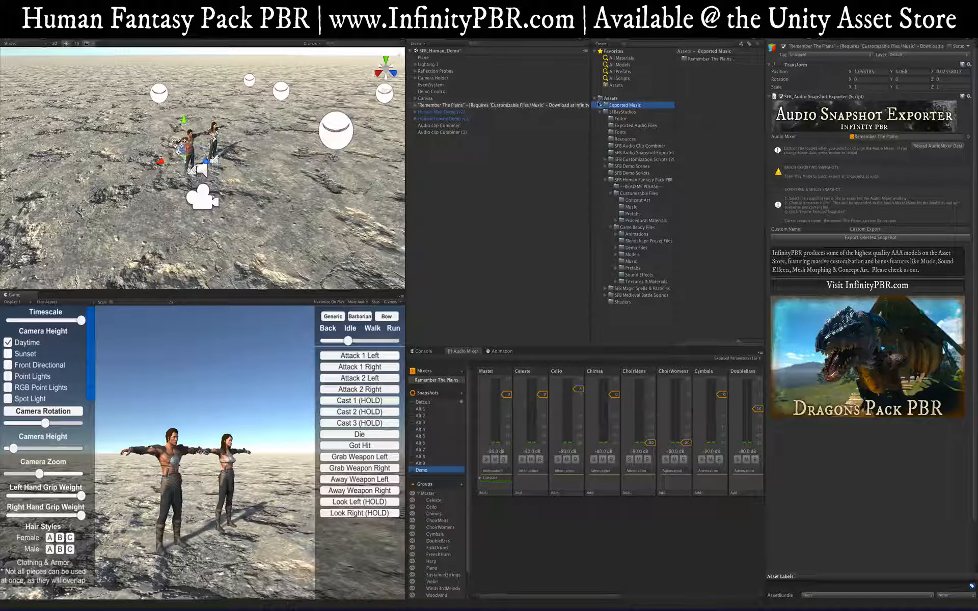
pyautogui.click(710, 60)
pyautogui.click(599, 105)
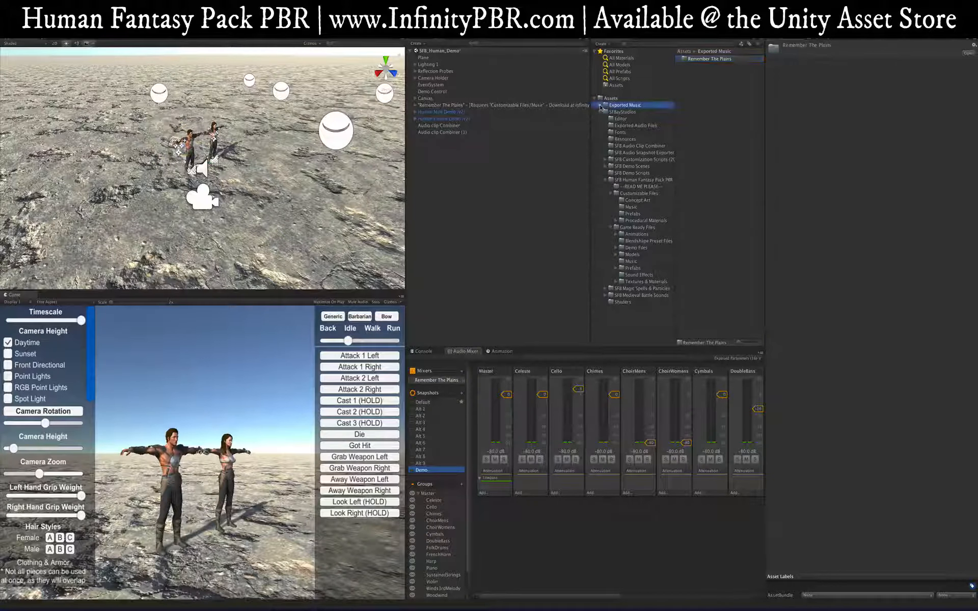
pyautogui.click(629, 112)
pyautogui.click(713, 61)
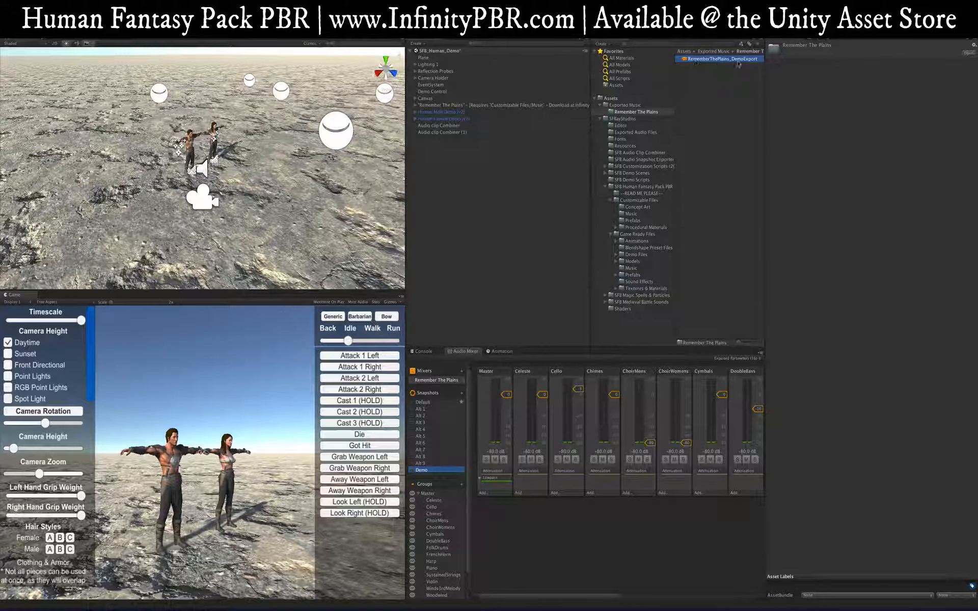
pyautogui.click(971, 396)
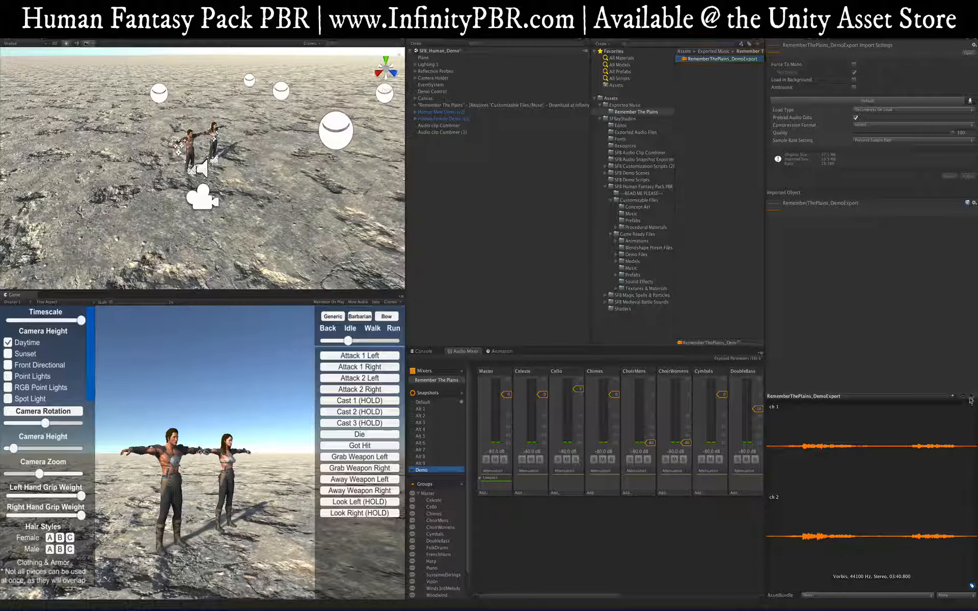
pyautogui.moveTo(770, 442); pyautogui.dragTo(930, 445)
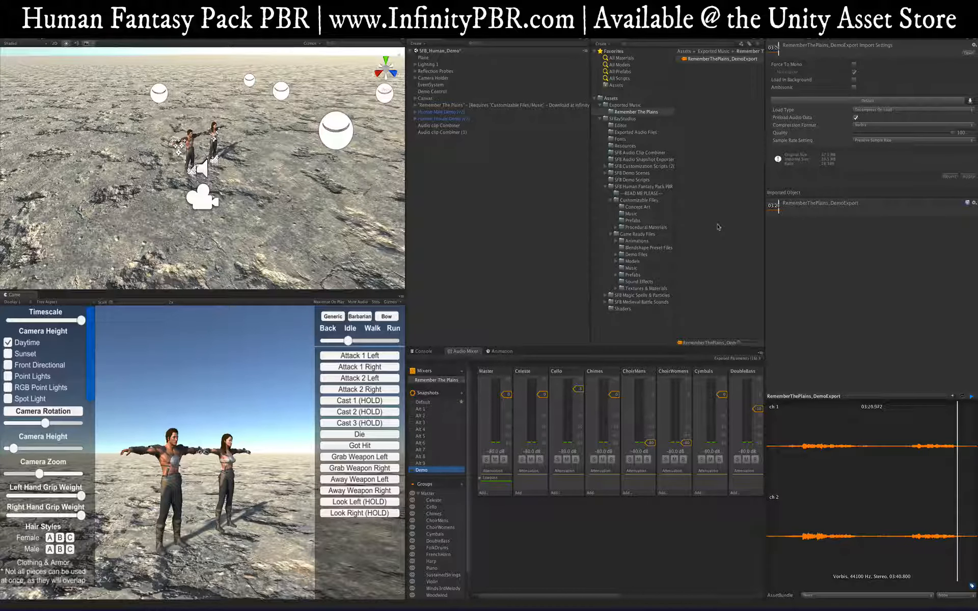
# Step: Stop the preview, show RememberThePlains_Alt4 from the Music folder, then bring up the InfinityPBR site
pyautogui.click(972, 398)
pyautogui.click(634, 268)
pyautogui.click(719, 80)
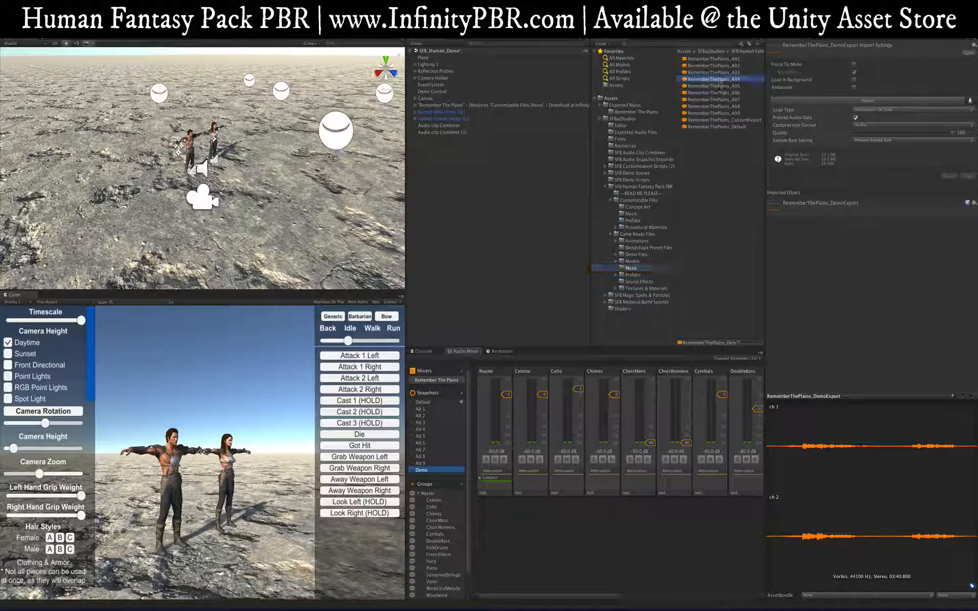
pyautogui.click(720, 59)
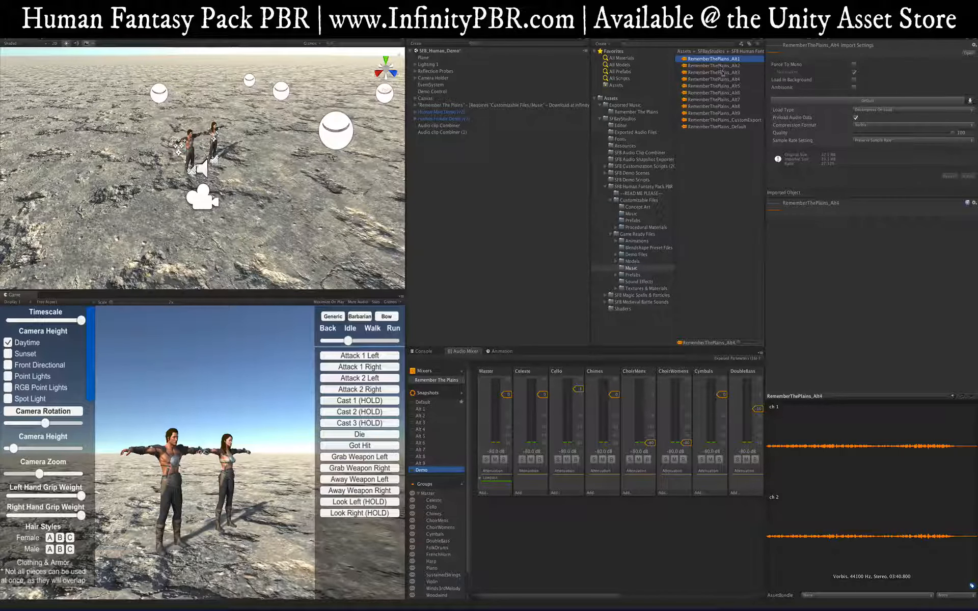
pyautogui.click(721, 80)
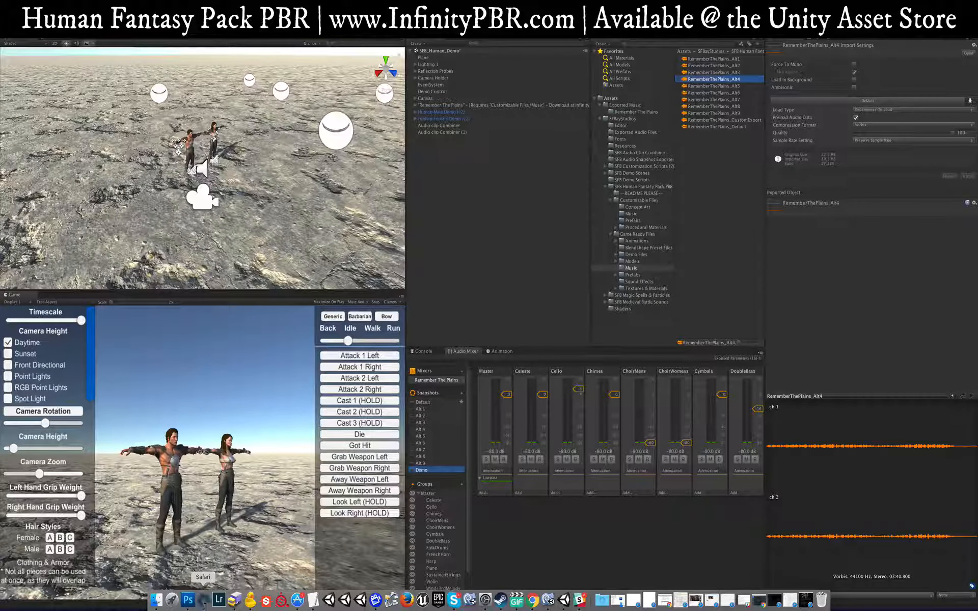
pyautogui.click(204, 599)
# Step: Open the Asset Packs page and search it for 'Adaptive Musical Score'
pyautogui.click(354, 44)
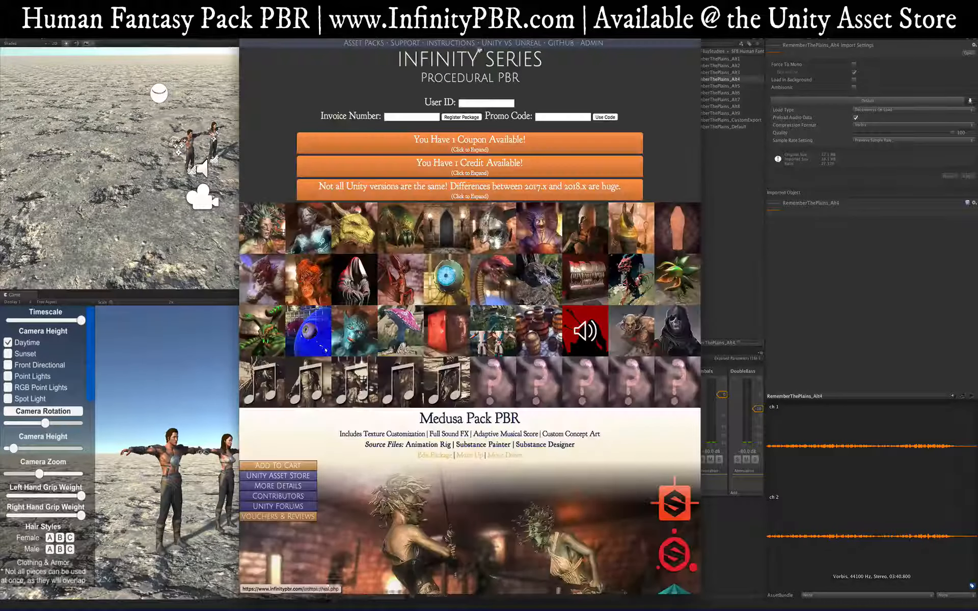
pyautogui.scroll(-3, 385, 273)
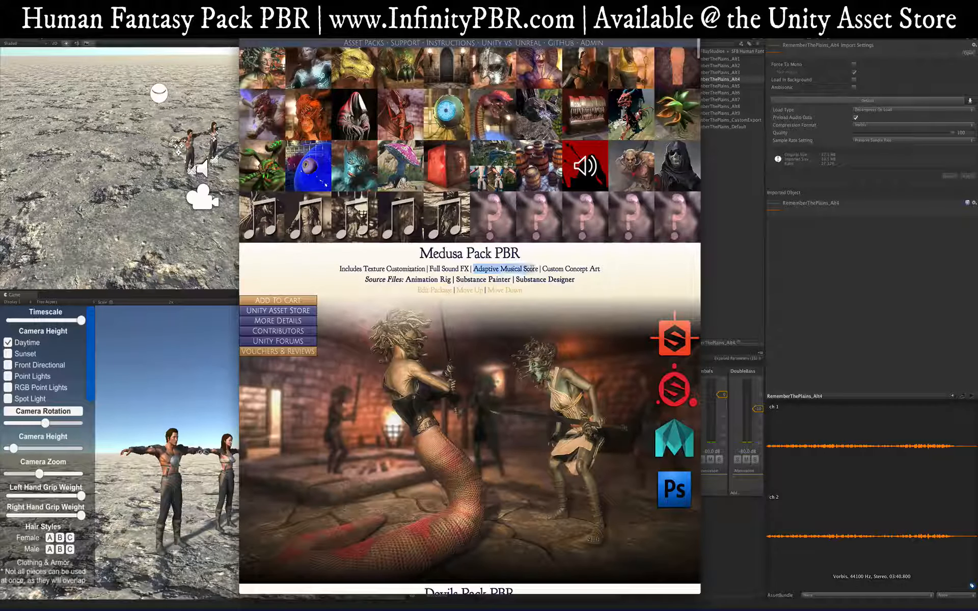
pyautogui.press('super+f')
pyautogui.write('Adaptive Musical Score')
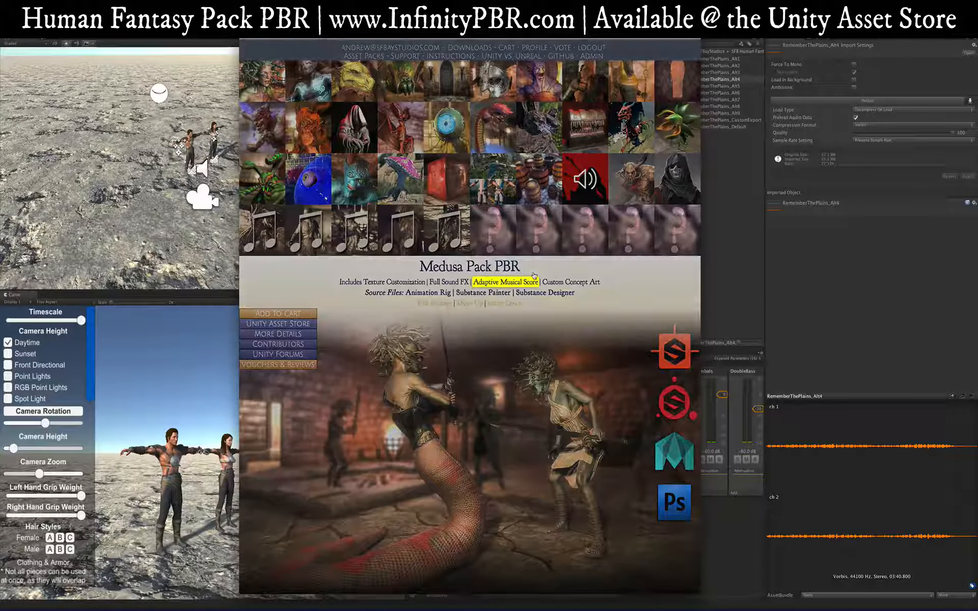
# Step: Scroll through the pack list to find packs with an Adaptive Musical Score, like the Infinity Music Packs
pyautogui.scroll(-20, 509, 350)
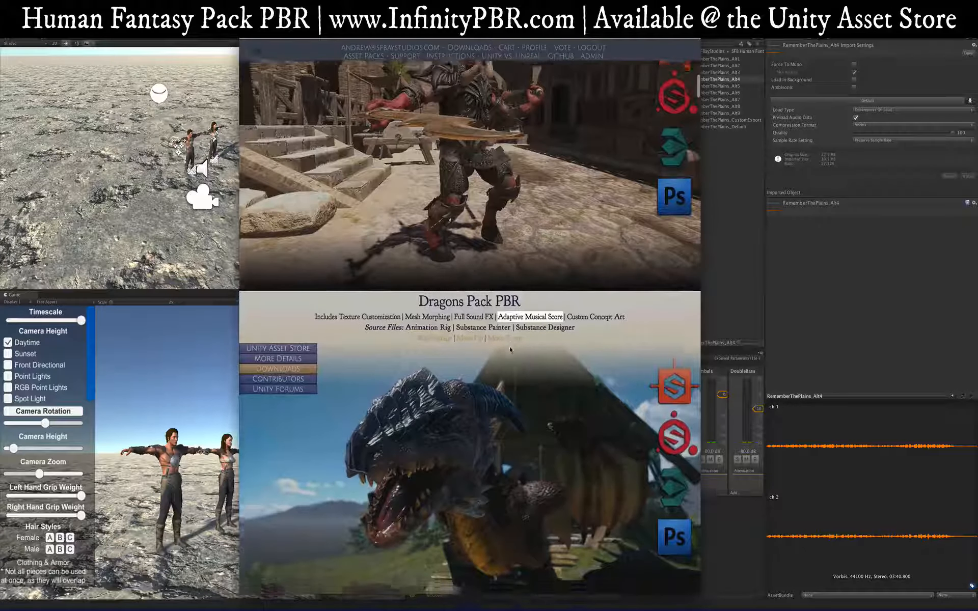
pyautogui.scroll(-20, 509, 351)
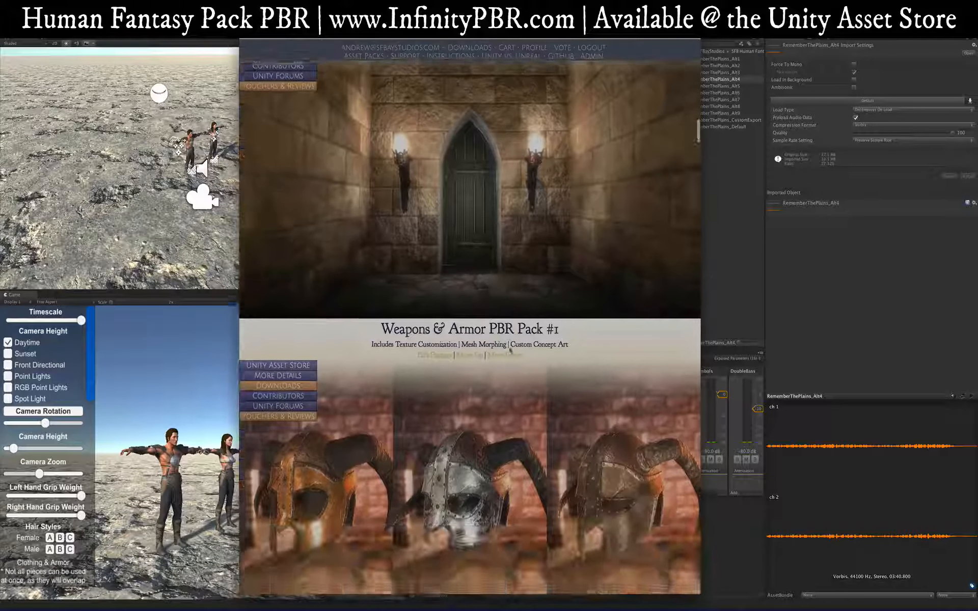
pyautogui.scroll(-20, 509, 351)
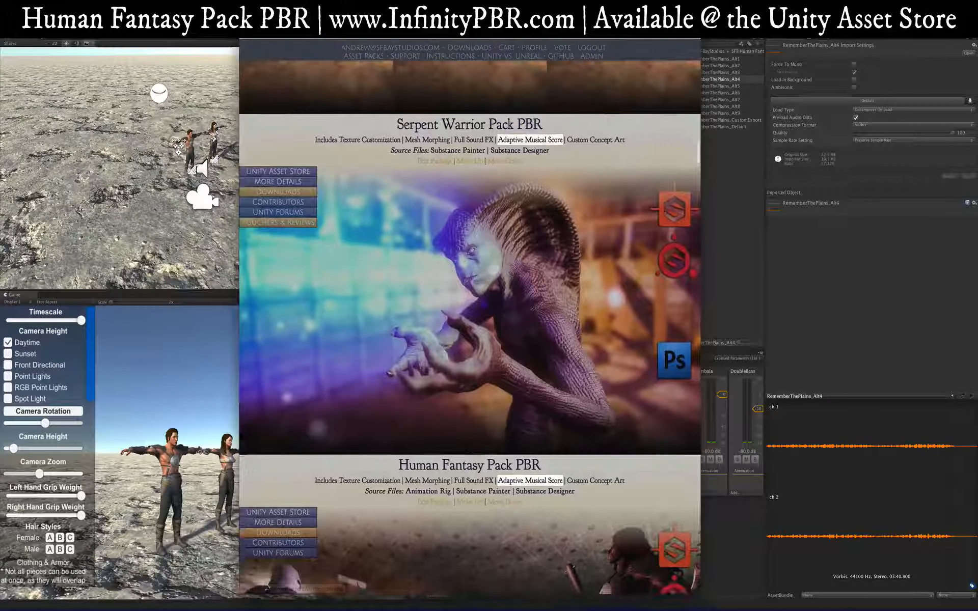
pyautogui.scroll(-20, 509, 350)
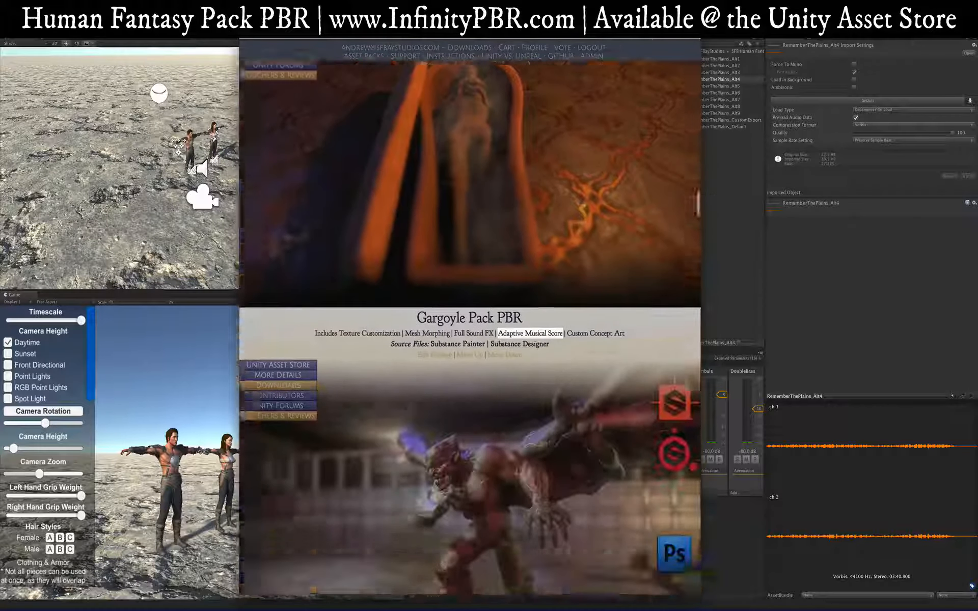
pyautogui.scroll(-20, 530, 236)
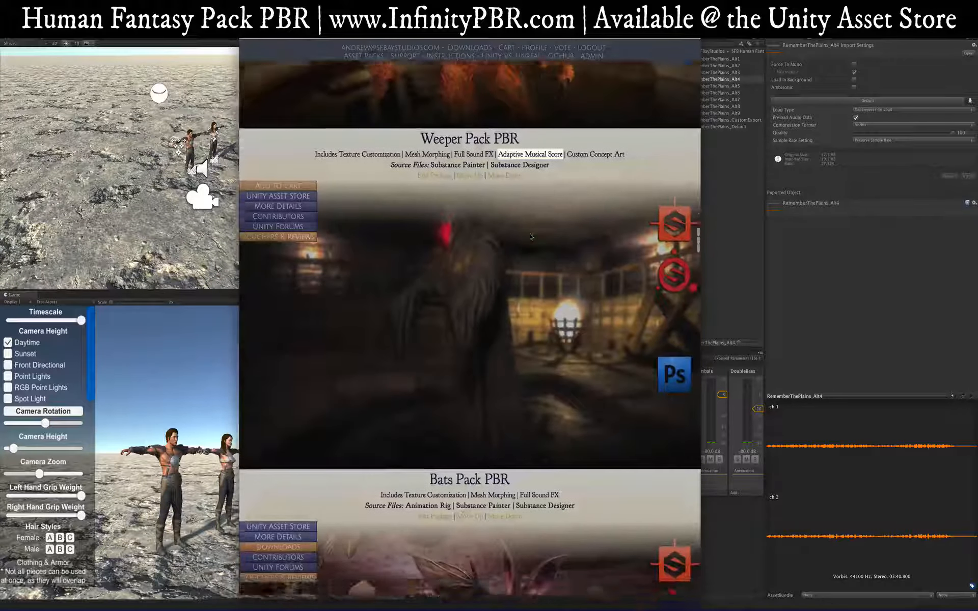
pyautogui.scroll(-20, 530, 236)
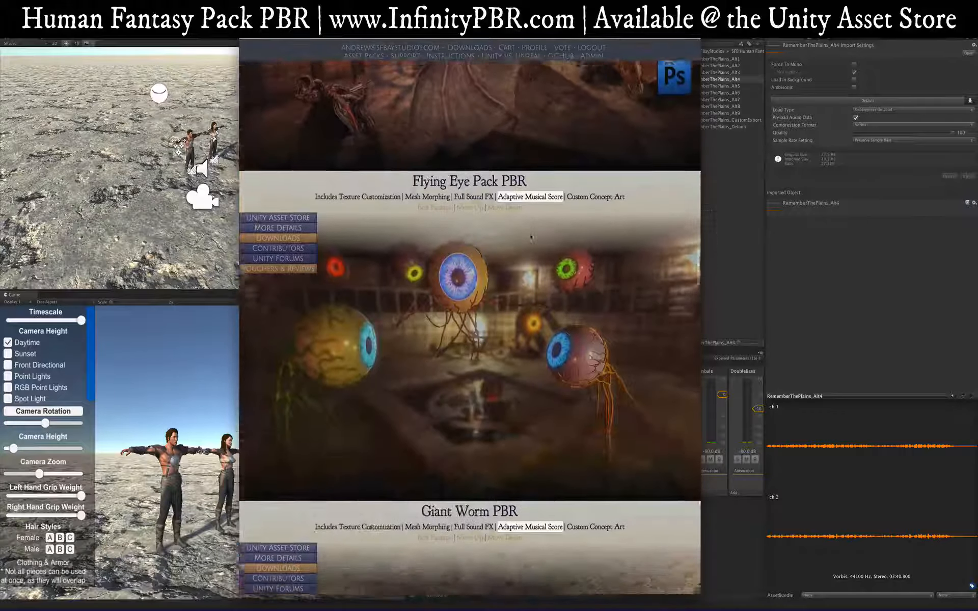
pyautogui.scroll(-20, 469, 326)
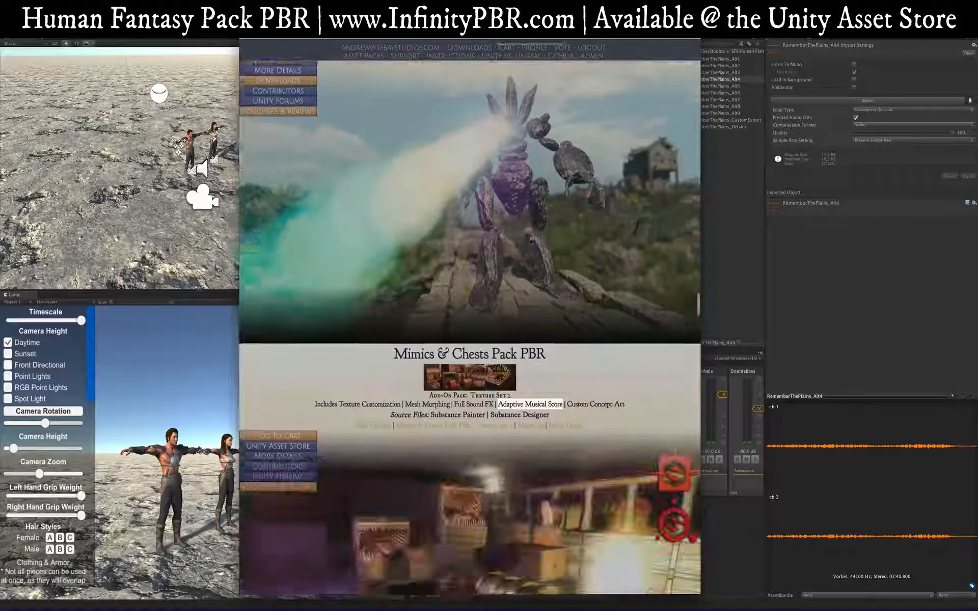
pyautogui.scroll(-20, 530, 206)
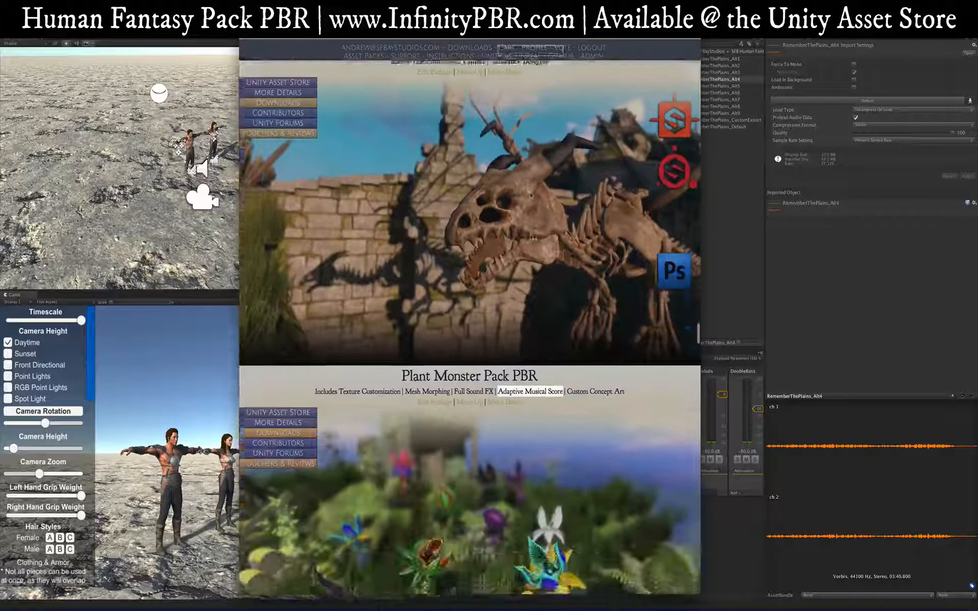
pyautogui.scroll(-2, 530, 206)
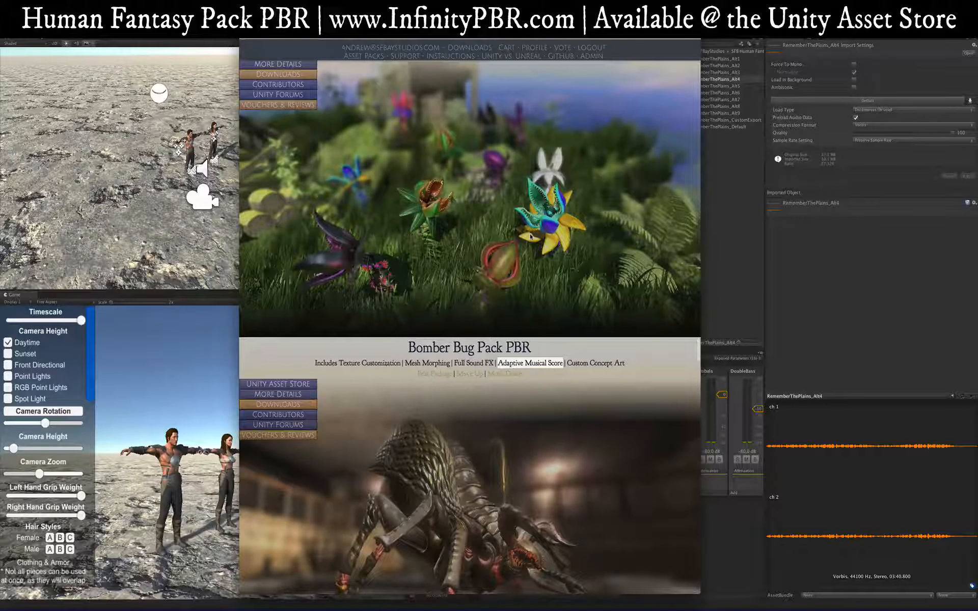
pyautogui.scroll(-12, 530, 236)
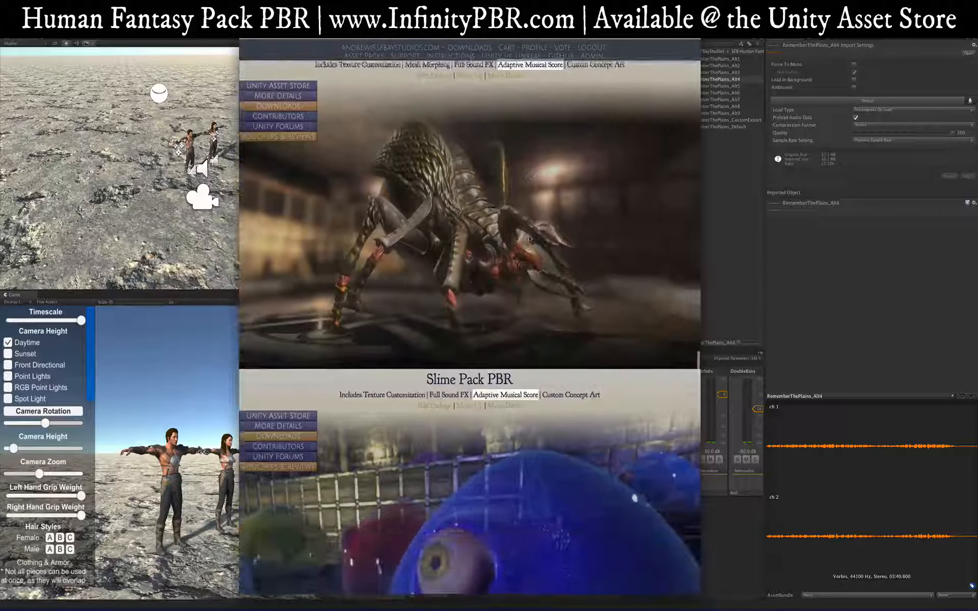
pyautogui.scroll(-20, 532, 237)
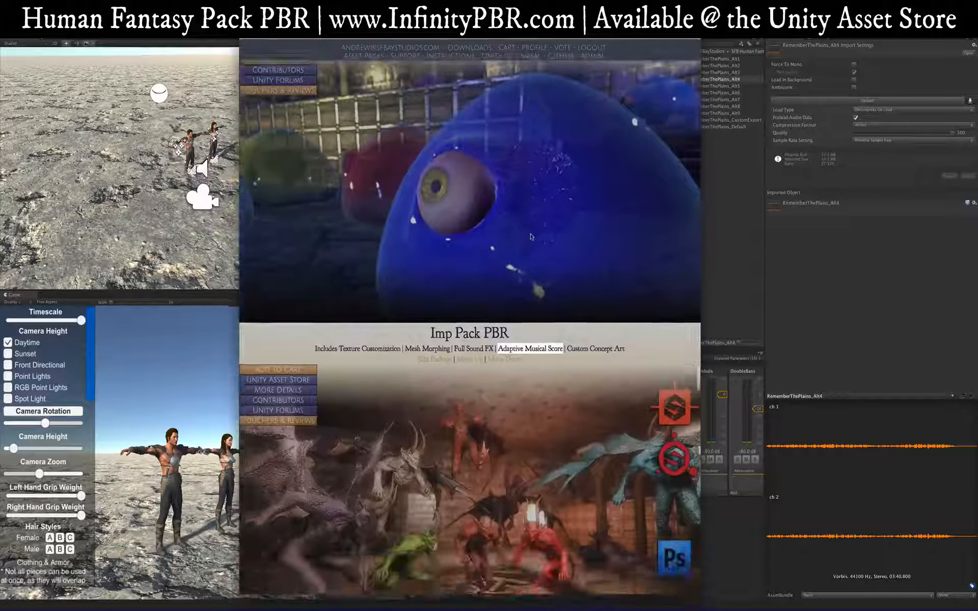
pyautogui.scroll(-18, 530, 228)
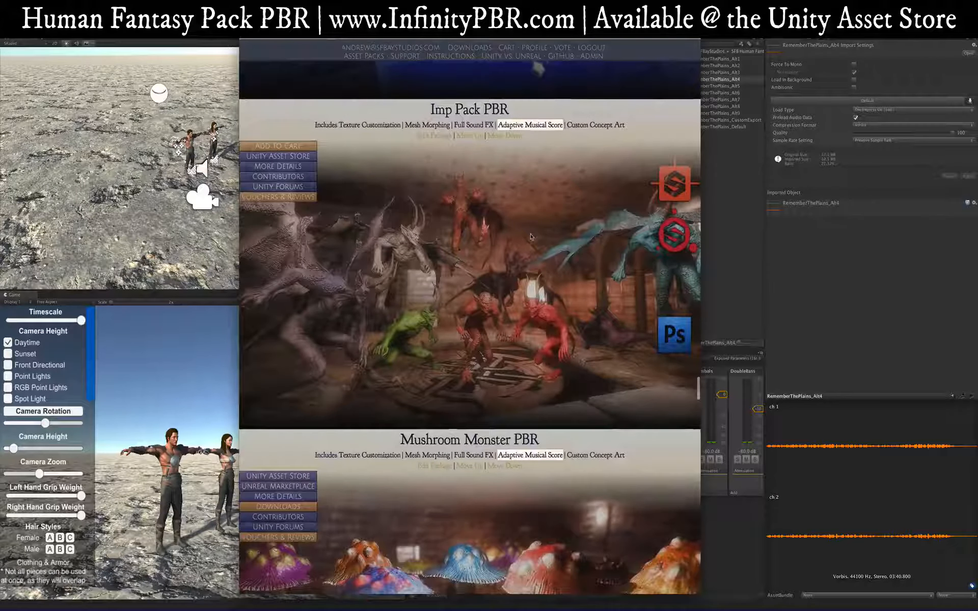
pyautogui.scroll(-20, 529, 231)
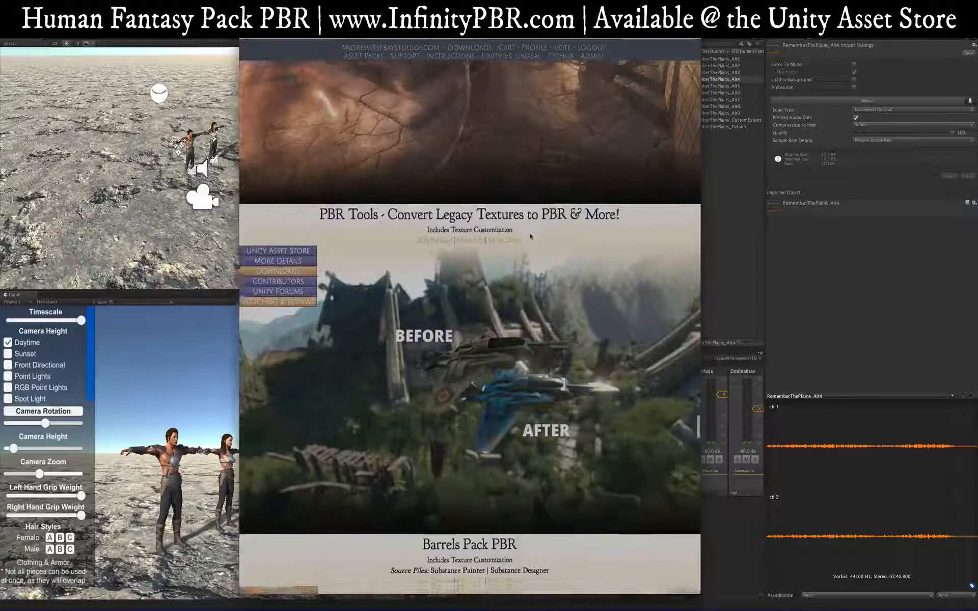
pyautogui.scroll(-5, 529, 236)
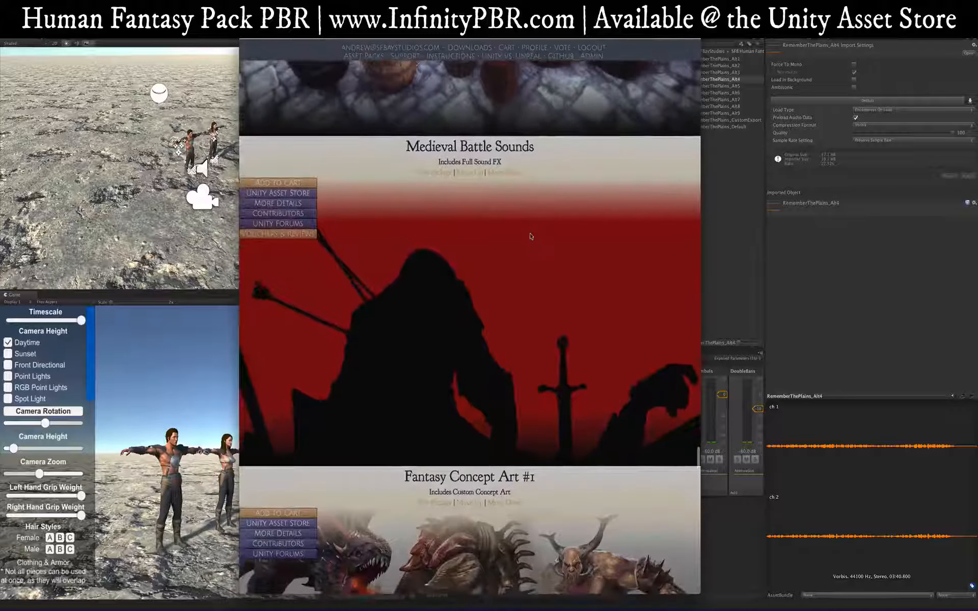
pyautogui.scroll(-20, 530, 236)
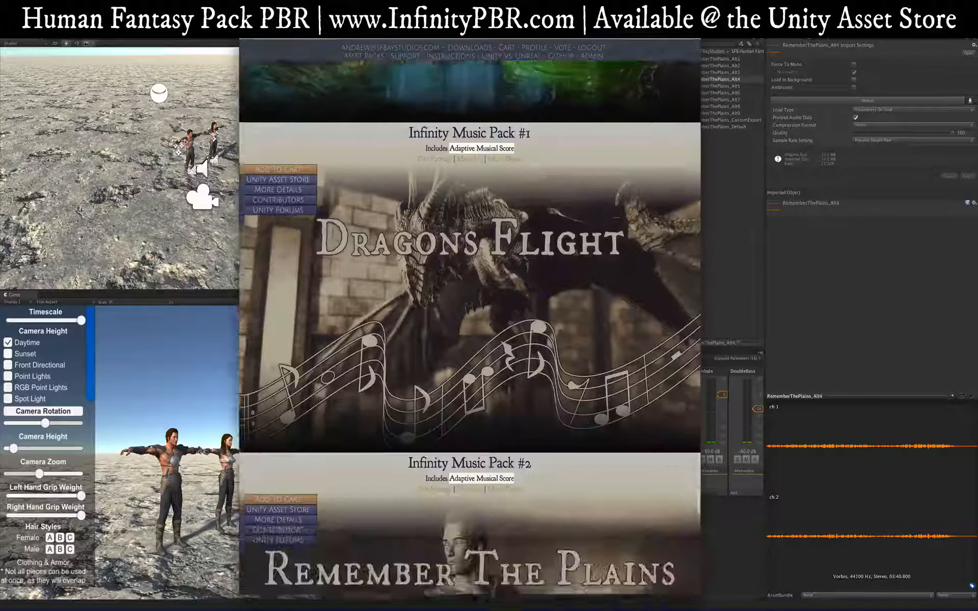
pyautogui.scroll(-12, 529, 236)
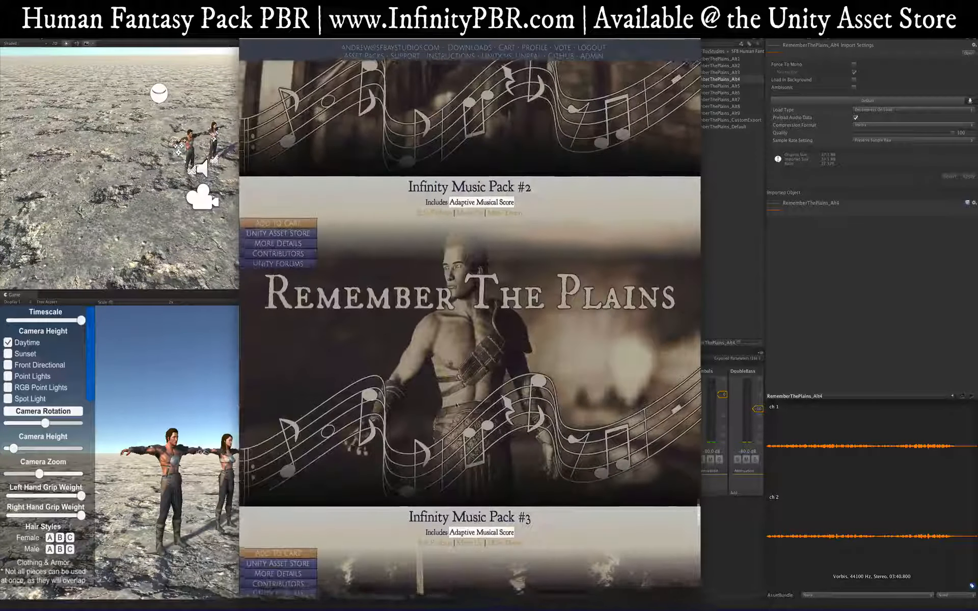
pyautogui.scroll(9, 530, 236)
pyautogui.scroll(20, 456, 412)
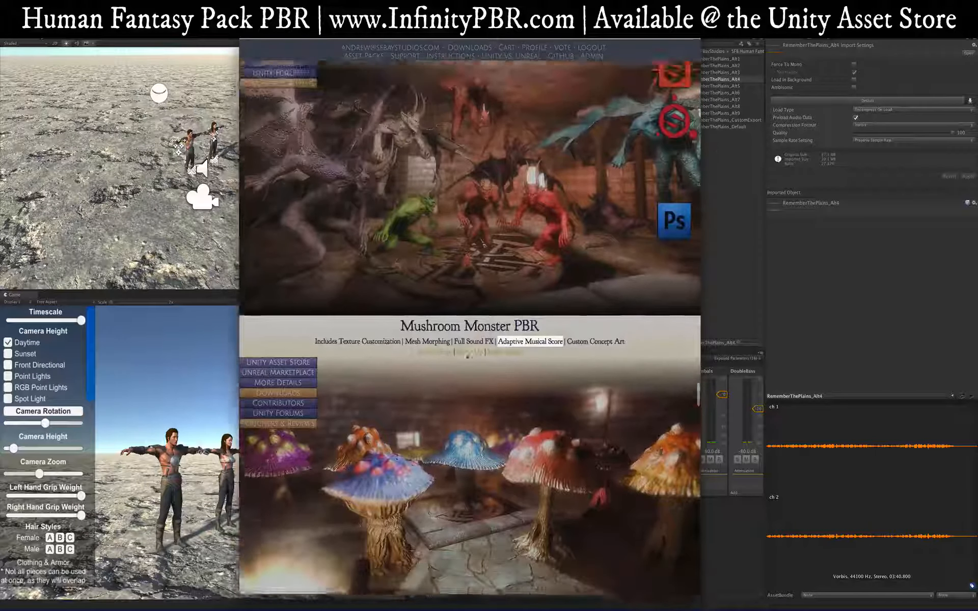
pyautogui.scroll(20, 472, 355)
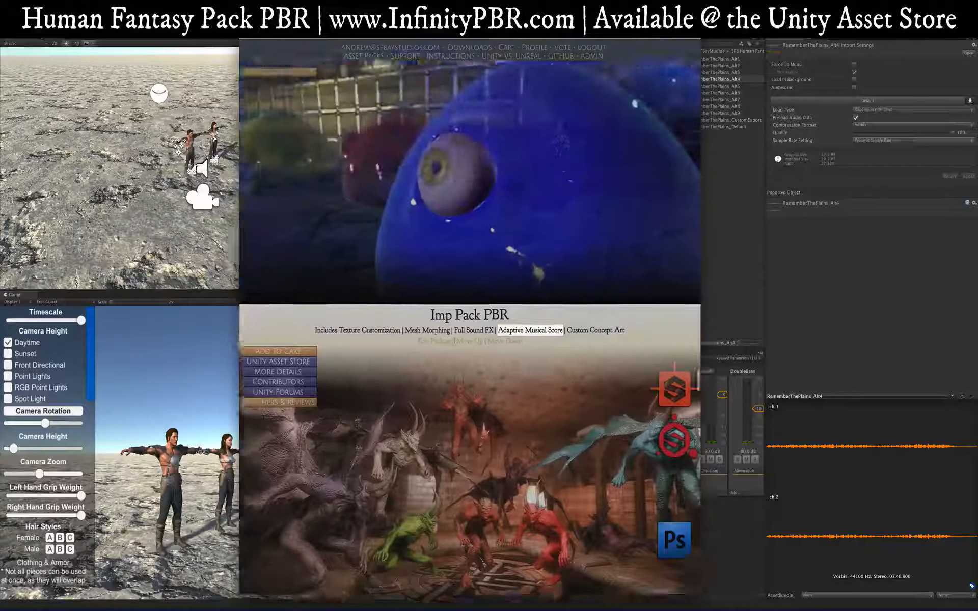
pyautogui.scroll(20, 469, 326)
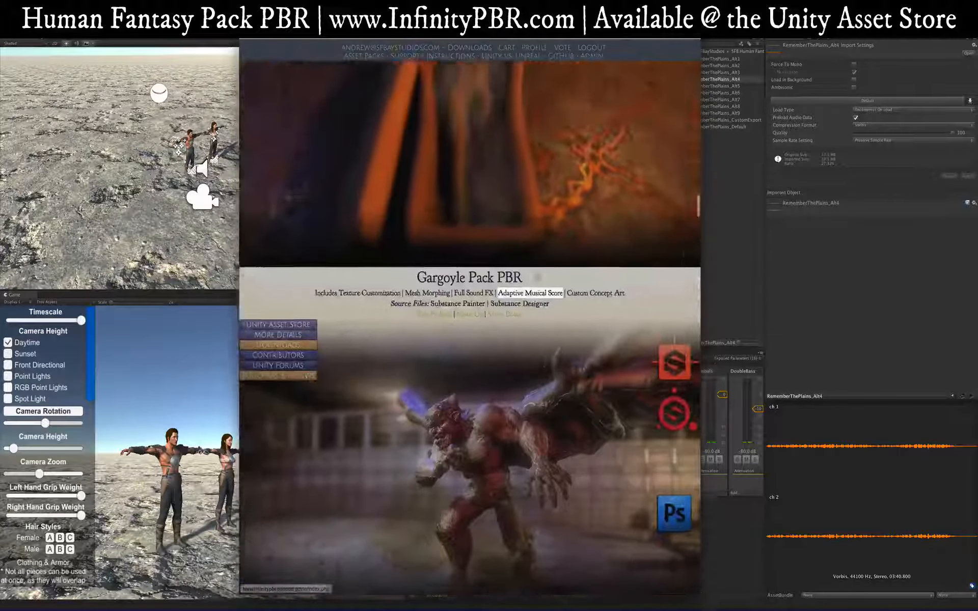